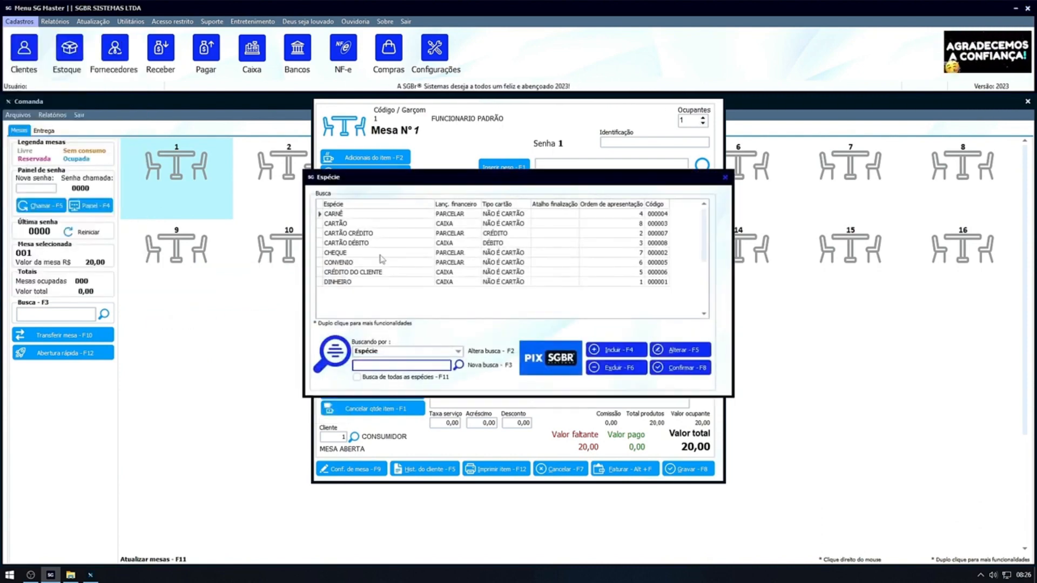
Edit the DINHEIRO payment type to associate it with the Comandas sales module, save it and confirm the selection.
click(377, 283)
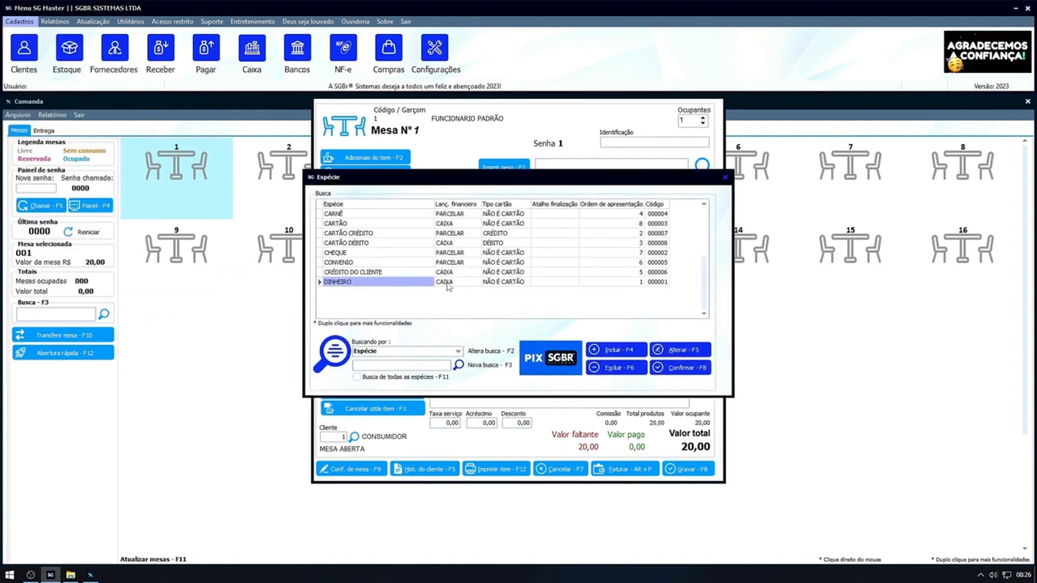
click(682, 352)
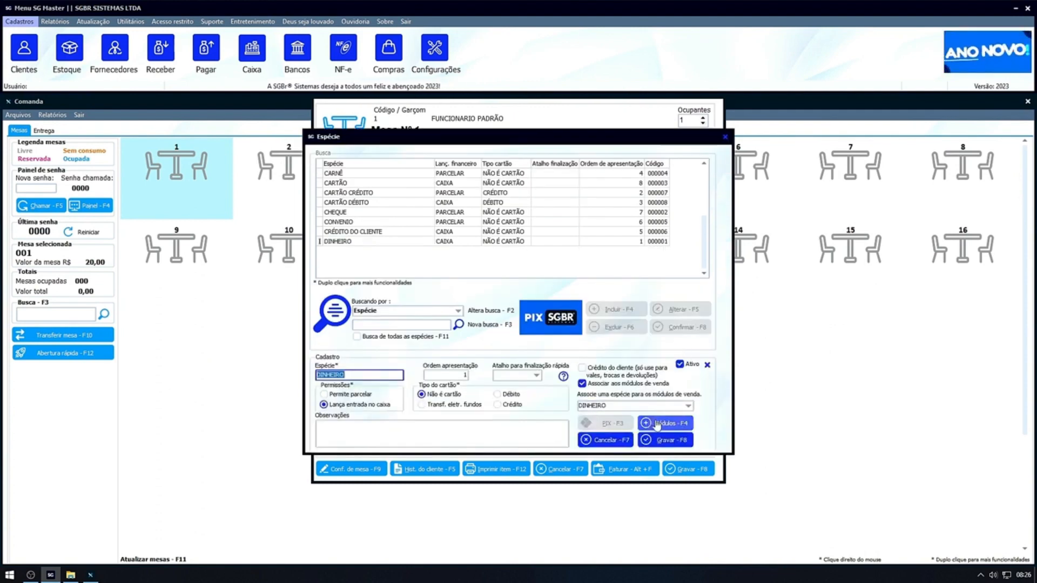
click(656, 424)
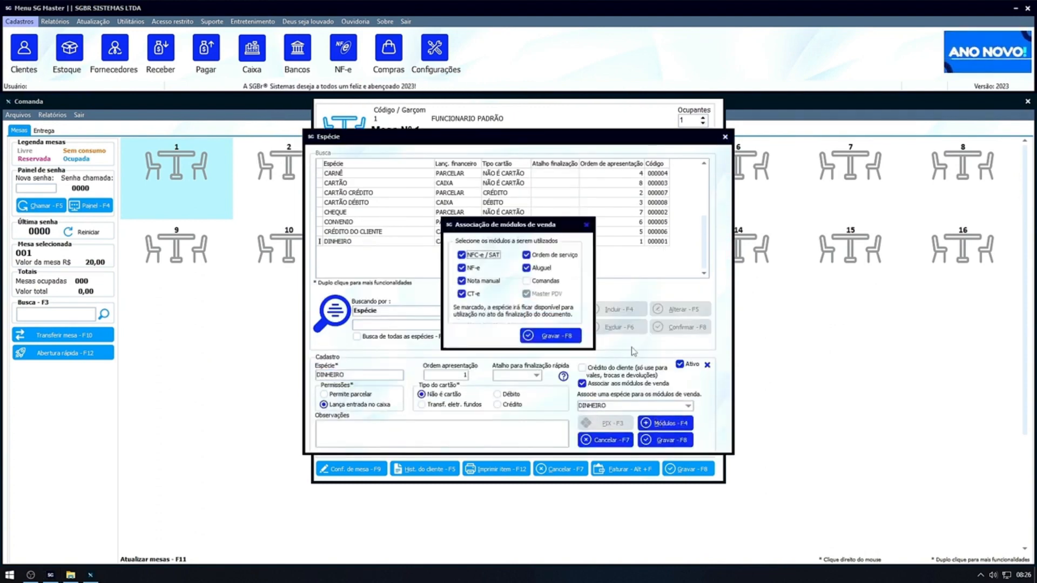
click(541, 283)
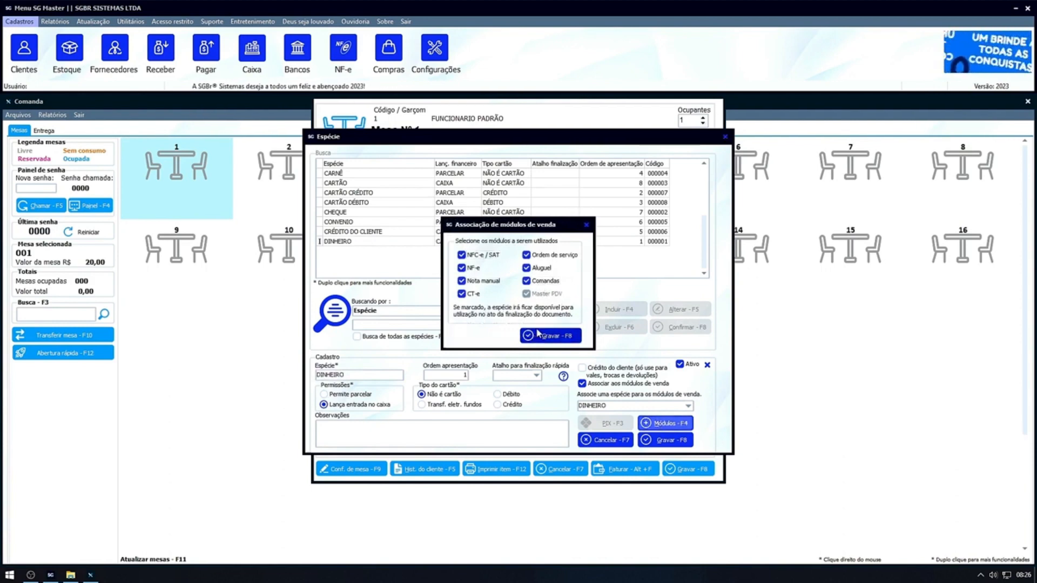
click(551, 335)
click(664, 439)
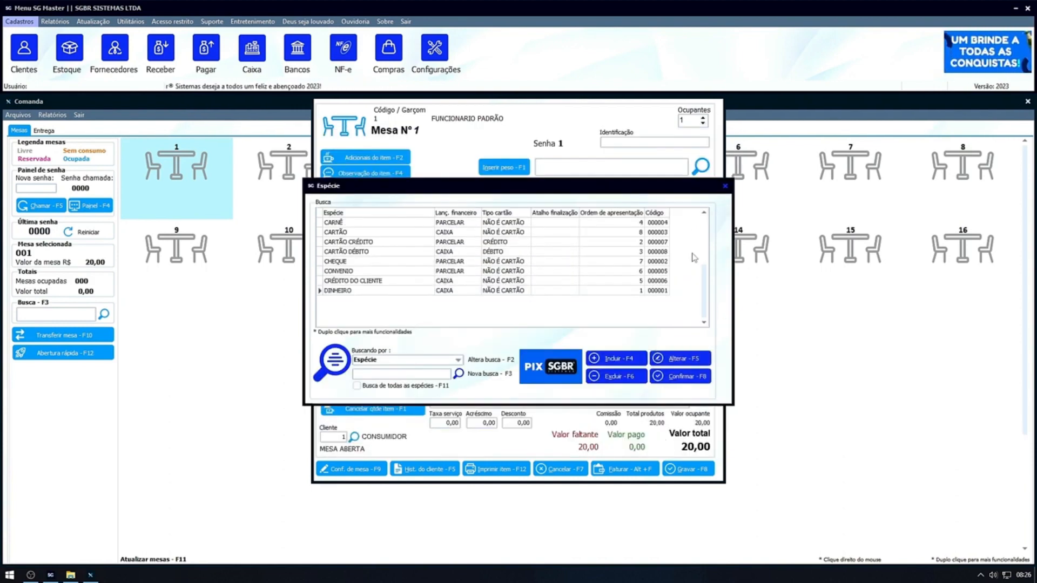
click(677, 376)
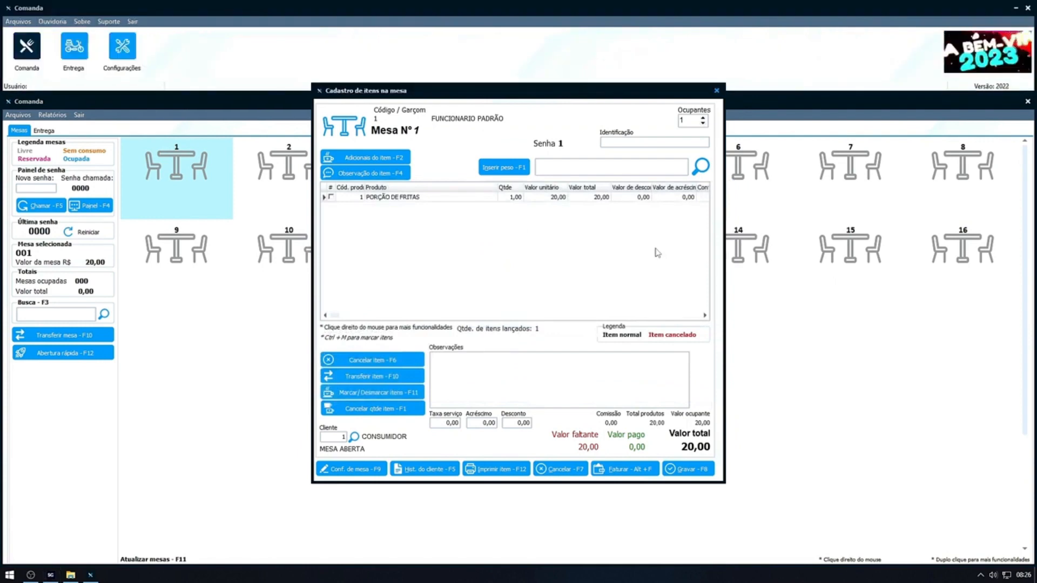
Leave table 1 and reopen it to bring up its payment screen.
key(Escape)
key(Return)
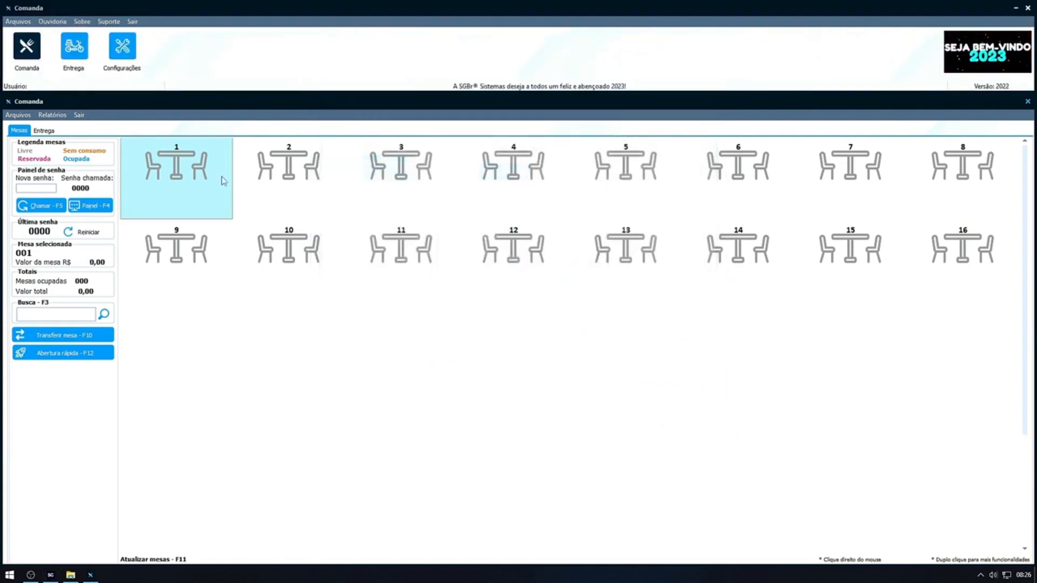
double_click(222, 178)
click(580, 332)
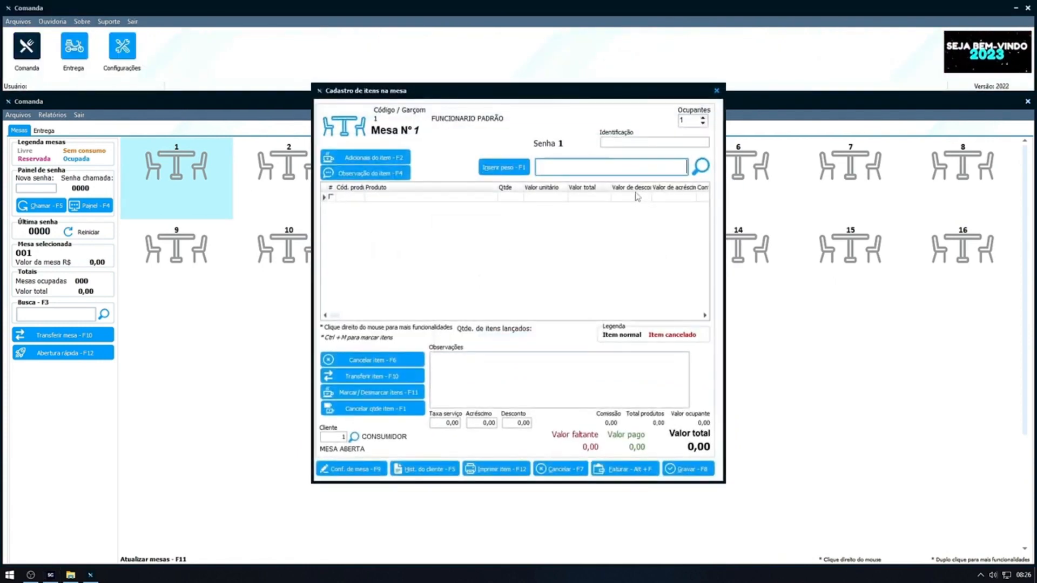
click(628, 466)
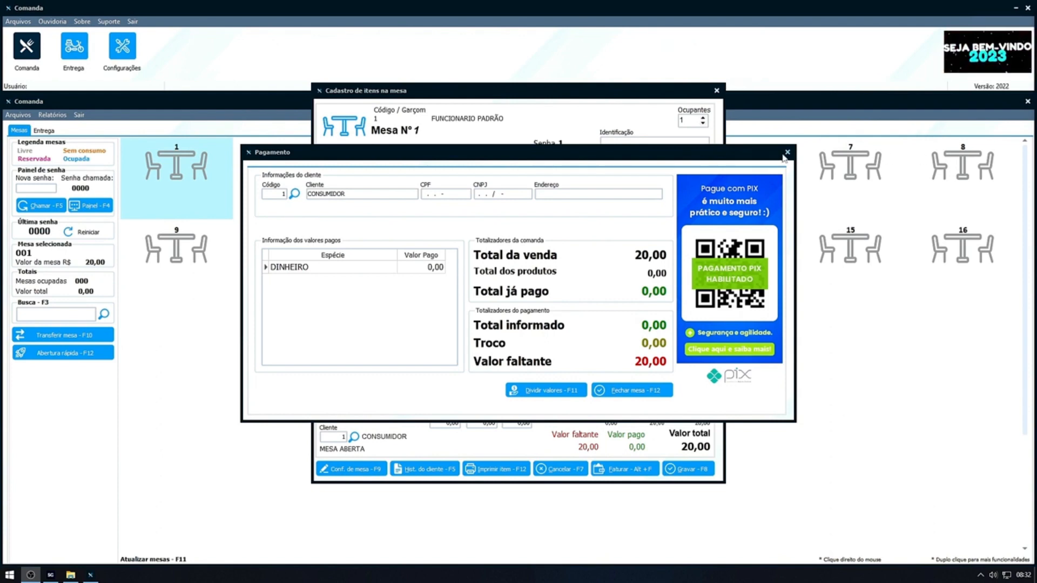
Close the payment screen and exit table 1's item entry.
click(787, 153)
key(Return)
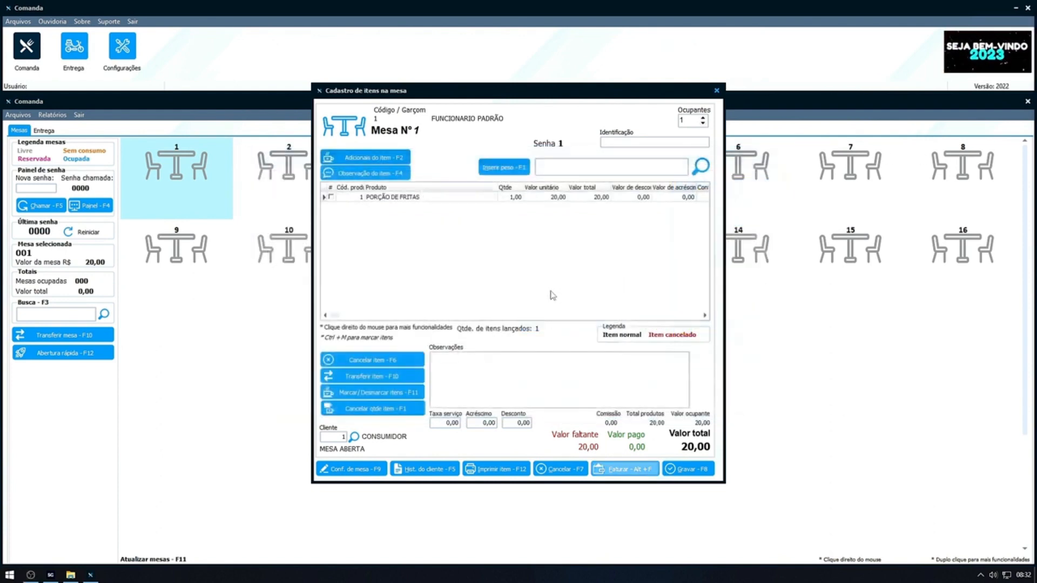
key(Escape)
key(Return)
Enable Faturar ao gravar in the billing settings, with Emitir ao faturar set to Perguntar, and save.
click(122, 54)
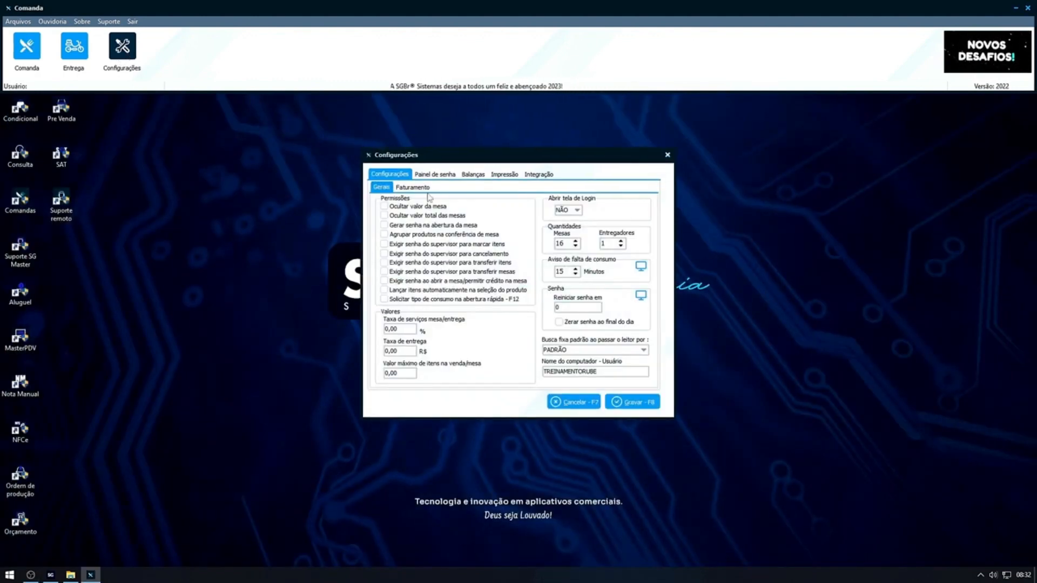
click(413, 187)
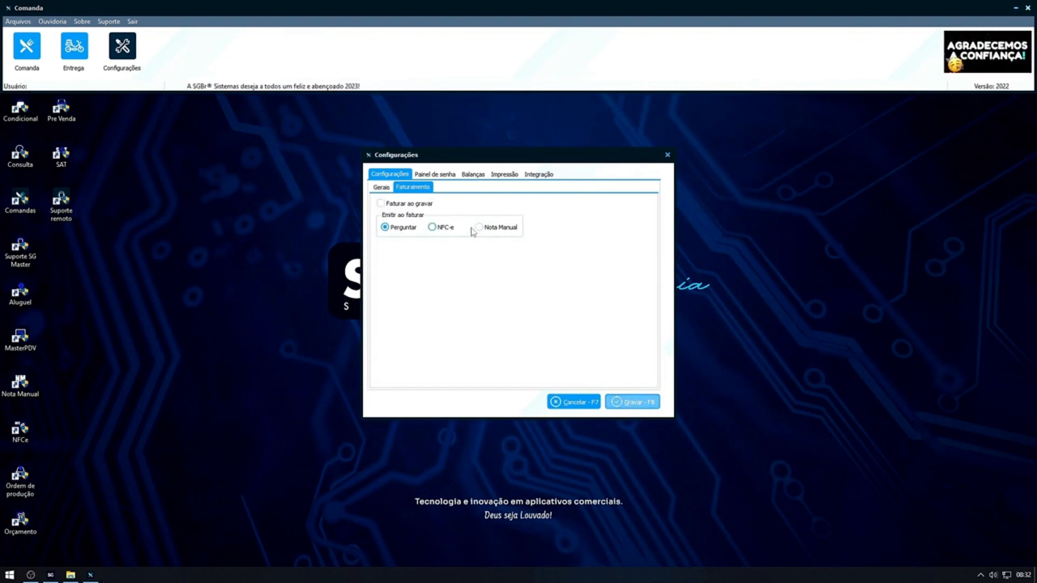
click(390, 205)
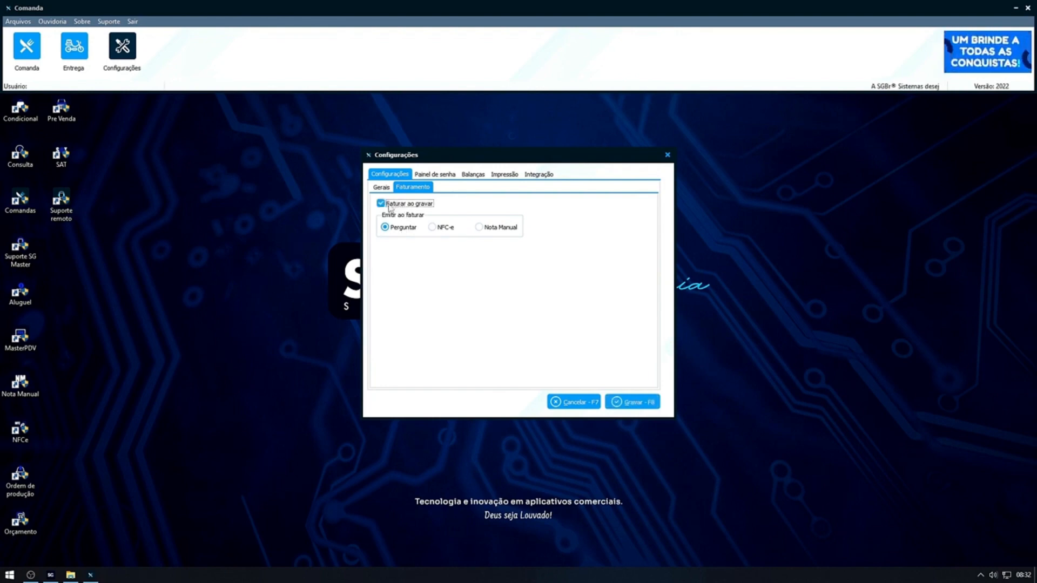
click(386, 228)
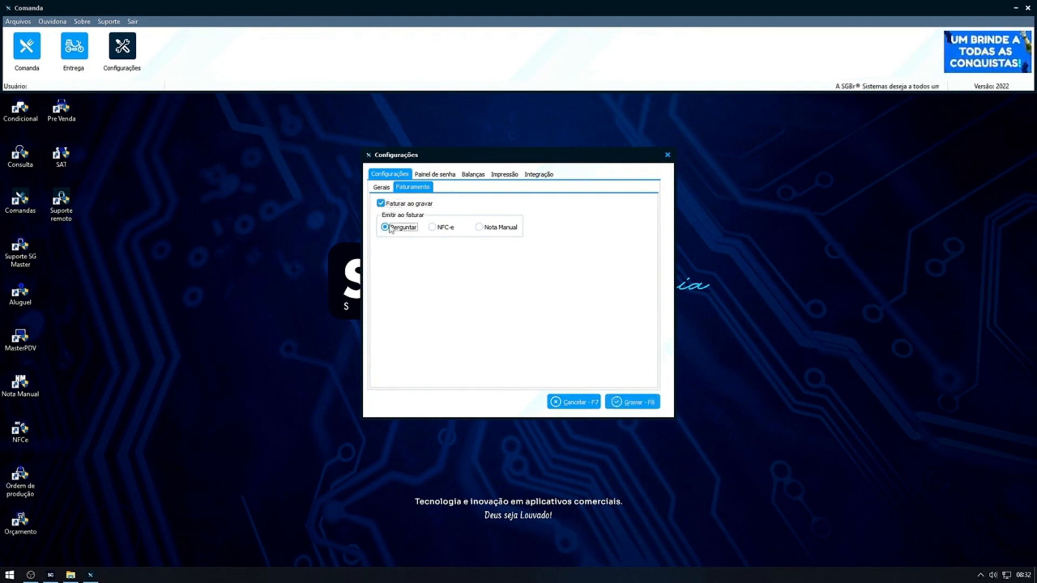
click(632, 402)
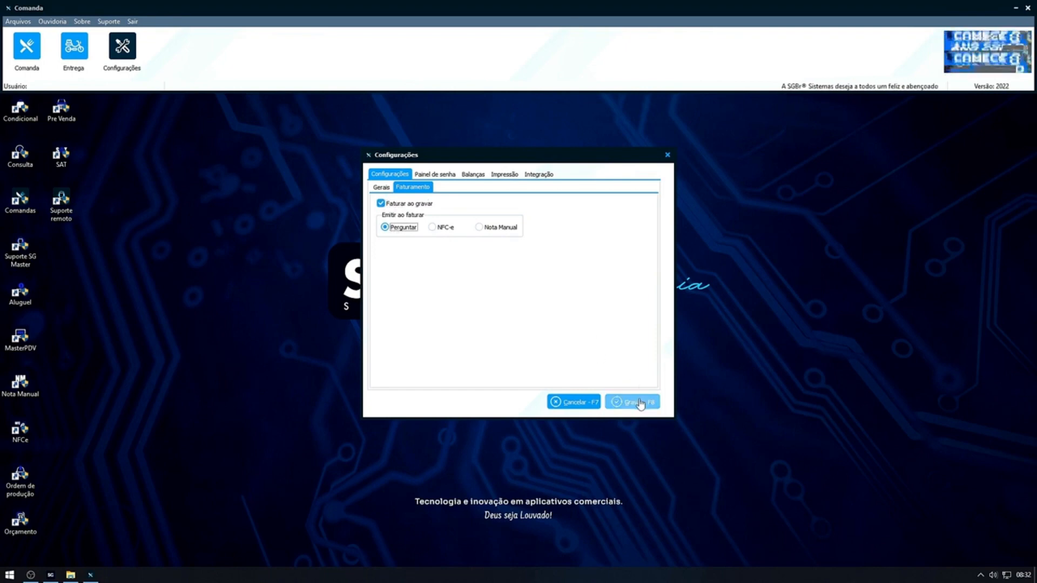
click(566, 329)
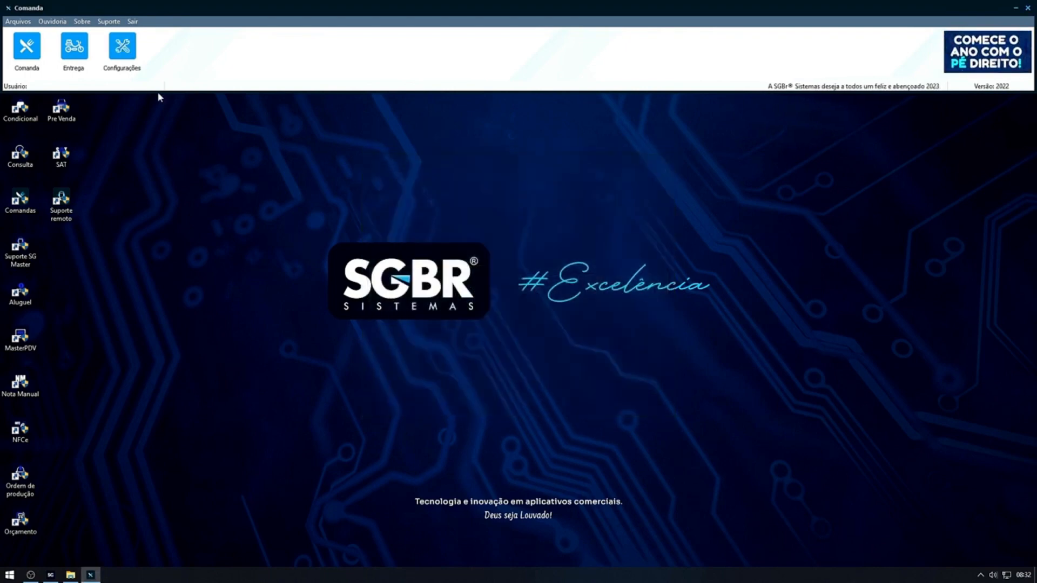
Open table 1 with FUNCIONARIO PADRÃO as waiter and add one PORÇÃO DE FRITAS.
click(26, 45)
click(179, 187)
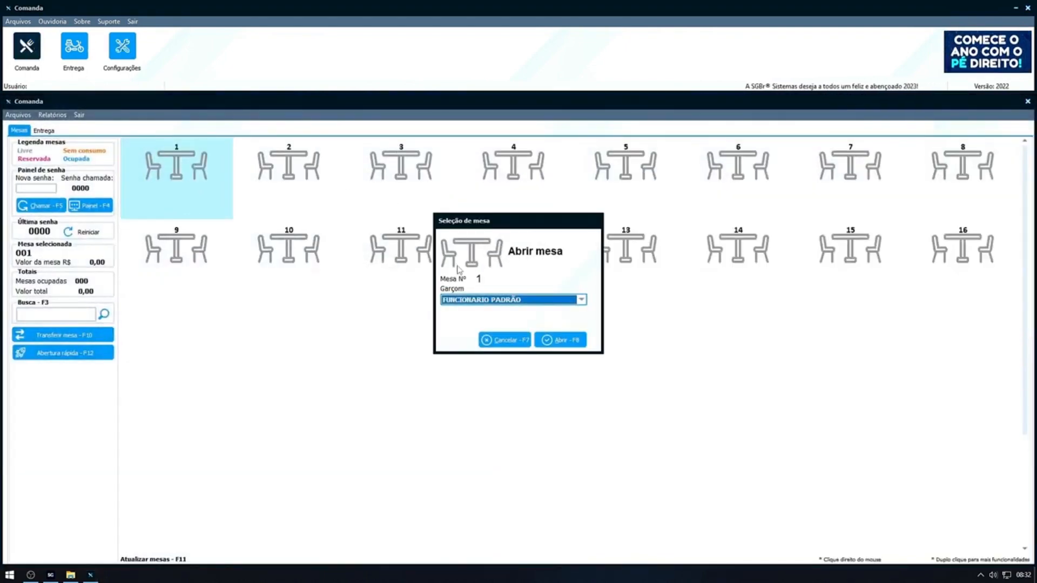
key(Tab)
key(Return)
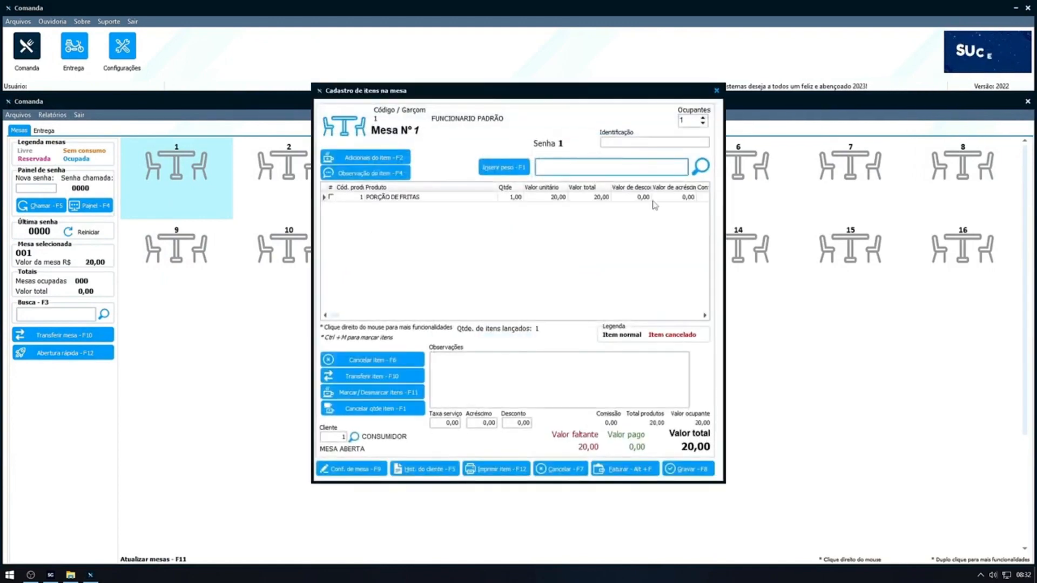
Bill table 1 and enter a paid amount of 20 for DINHEIRO.
click(626, 470)
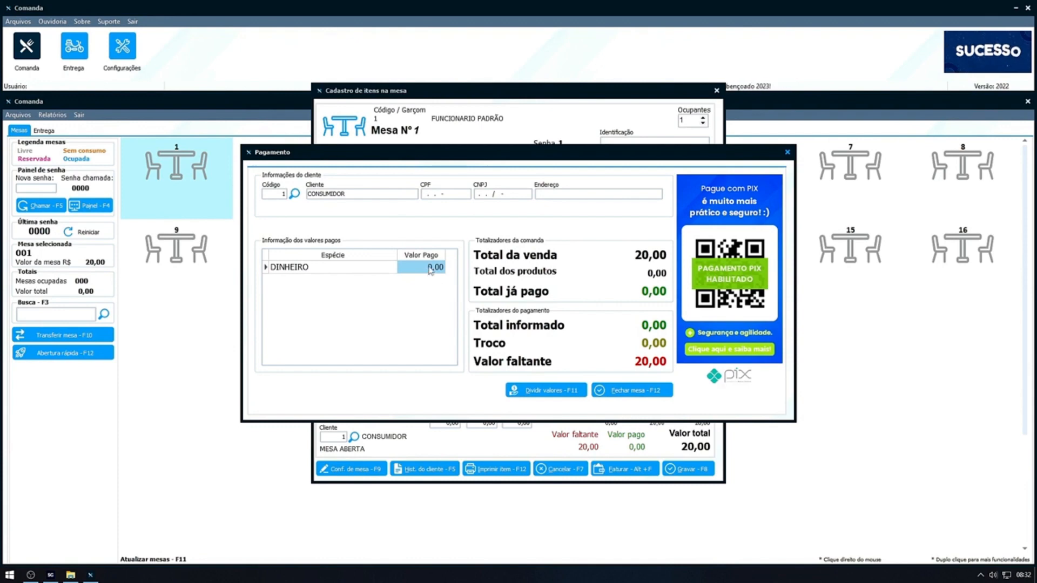
text(2)
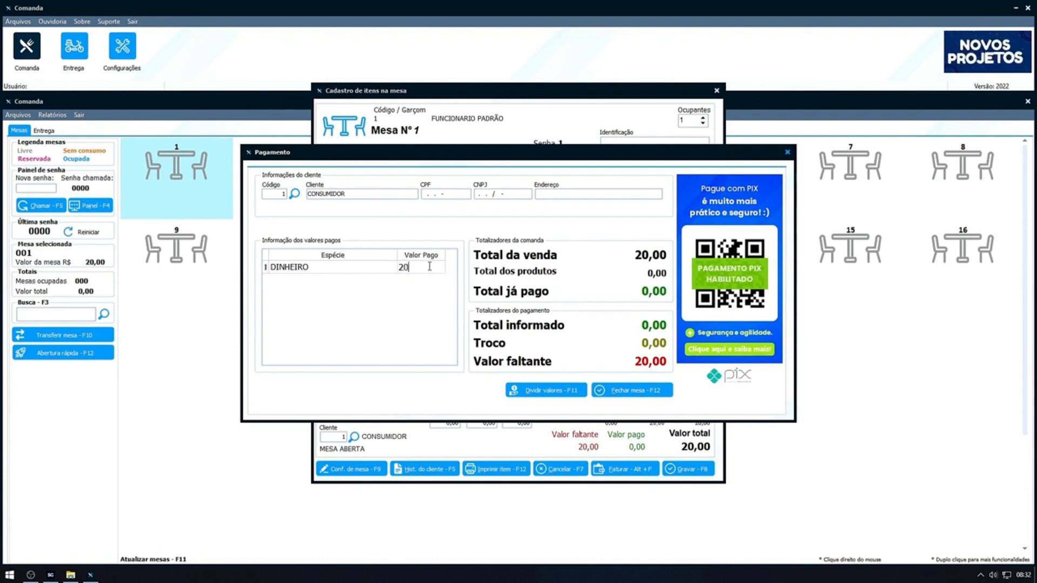
text(0)
key(Return)
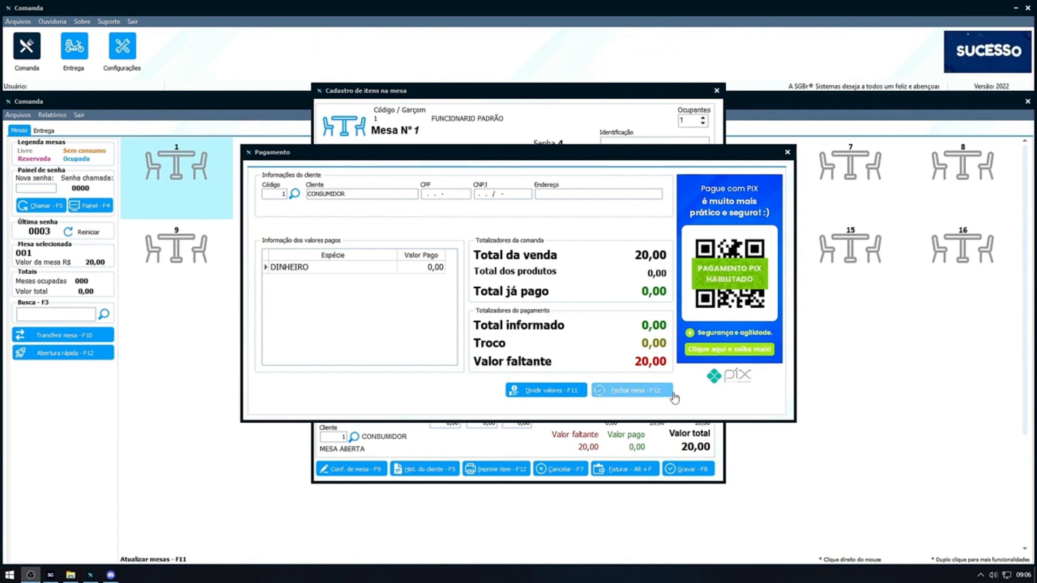
Set the bill to be divided by items among 2 occupants and enter the occupant's name.
click(551, 392)
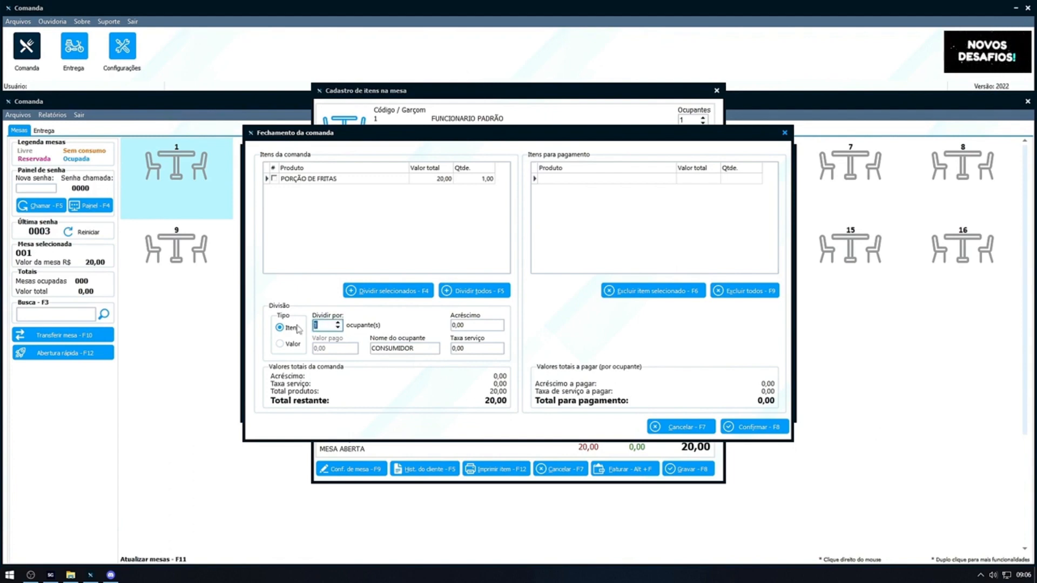
key(Tab)
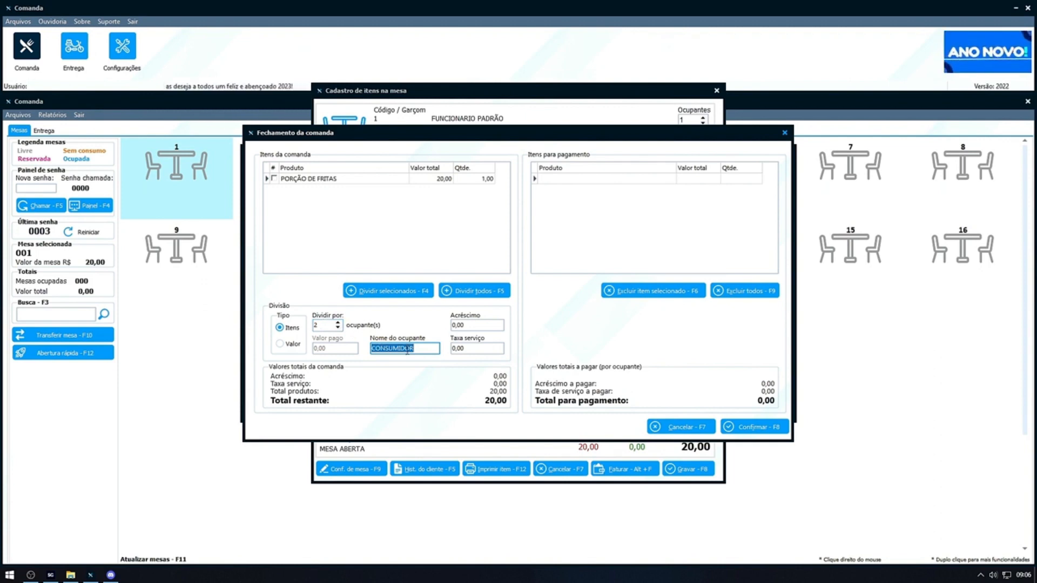
text(RUBENS)
key(Tab)
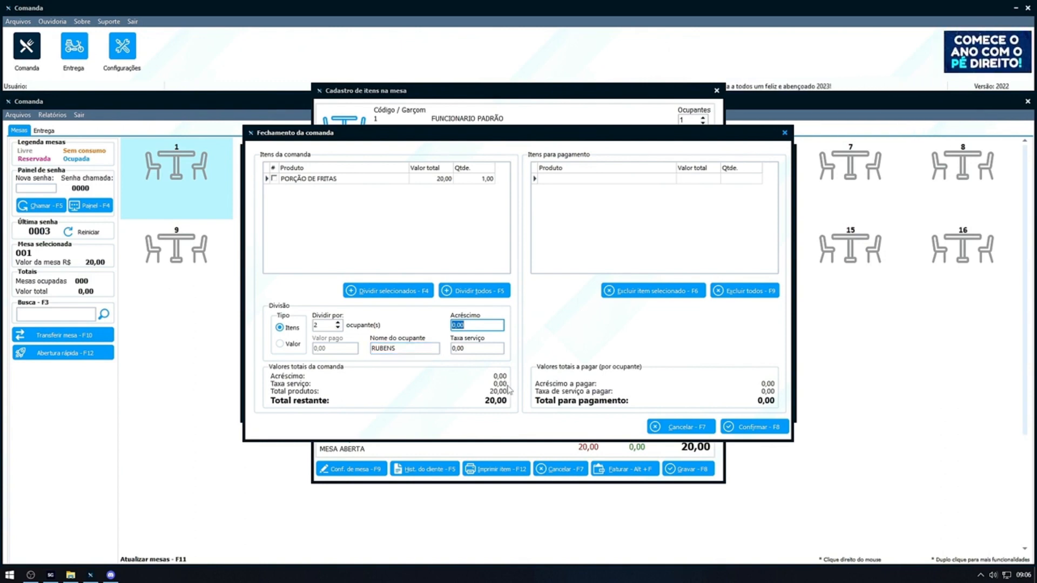
drag(396, 348, 387, 352)
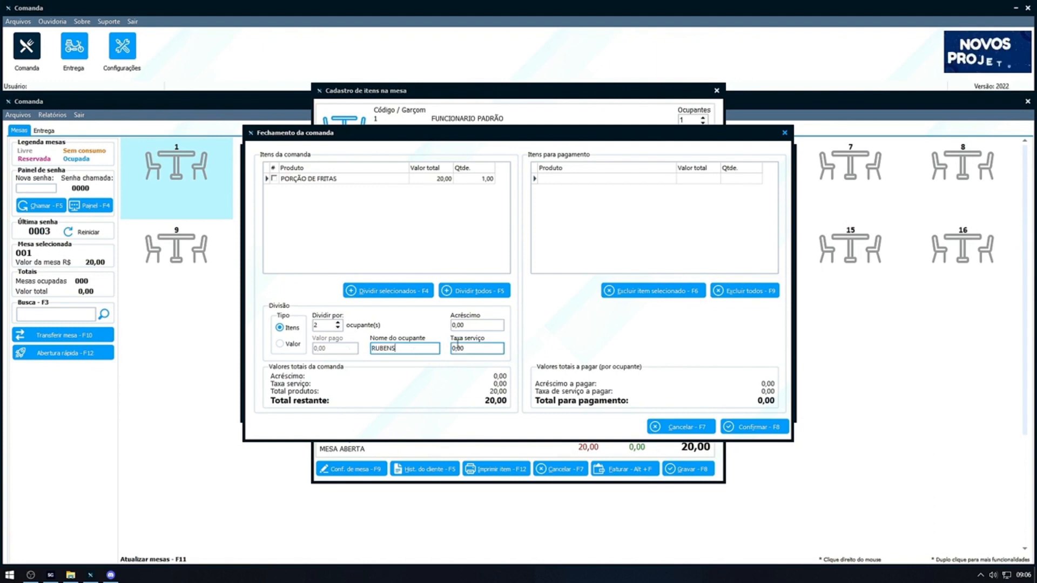
click(474, 323)
click(475, 347)
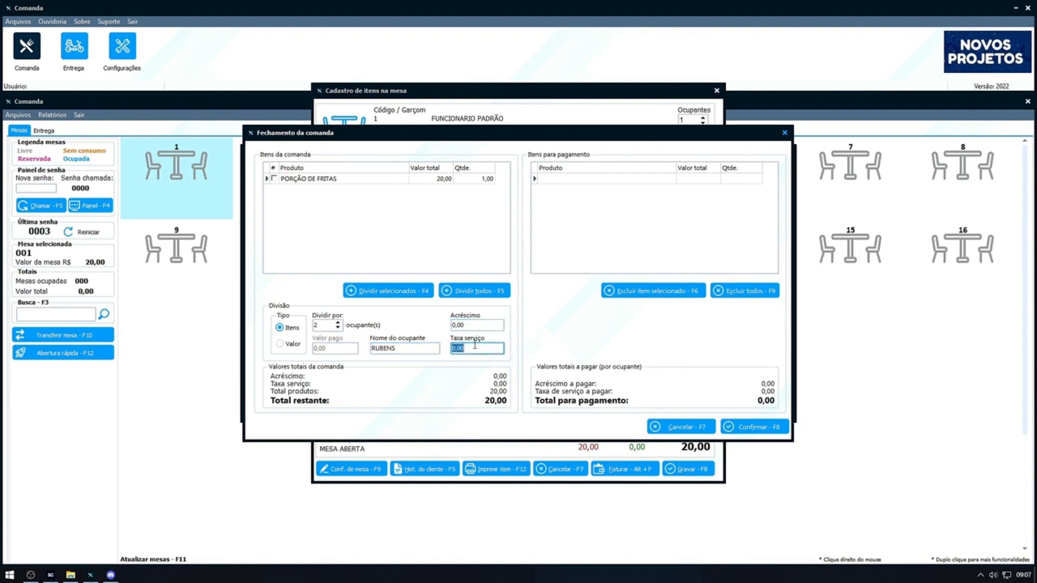
click(474, 327)
click(475, 347)
click(474, 329)
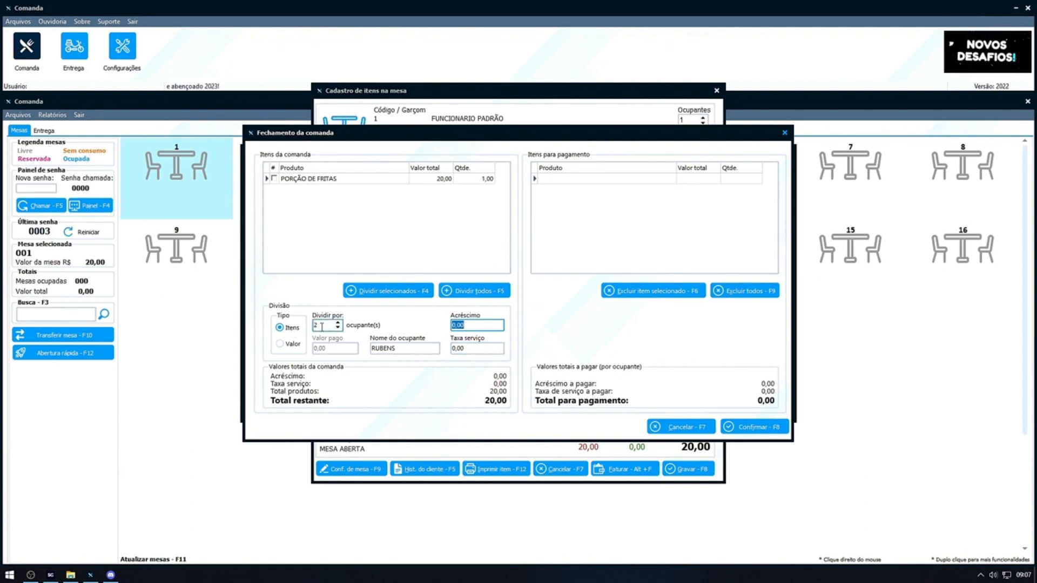
click(412, 352)
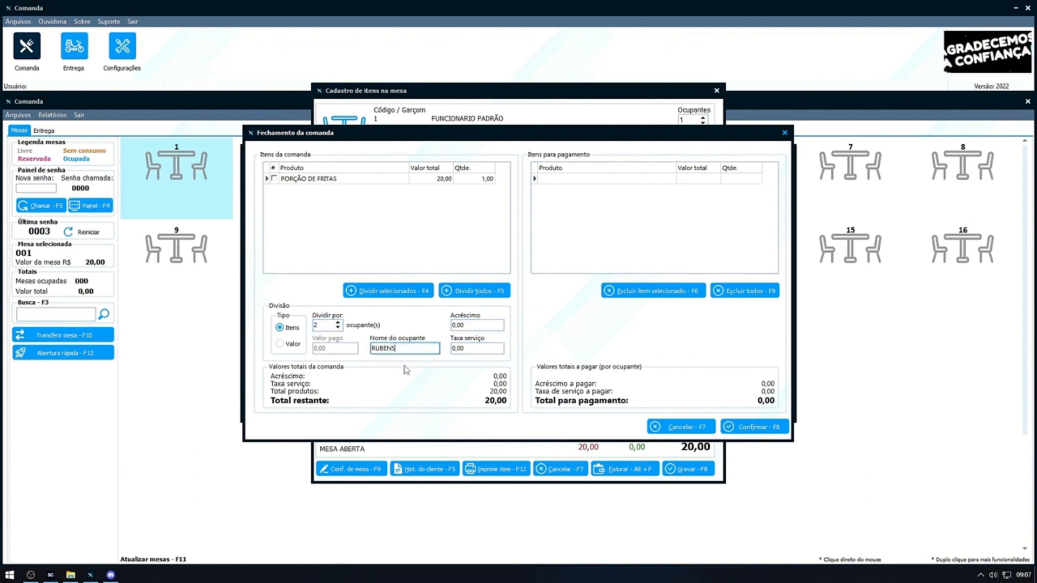
Divide all of the table's items for payment and confirm the division.
click(480, 295)
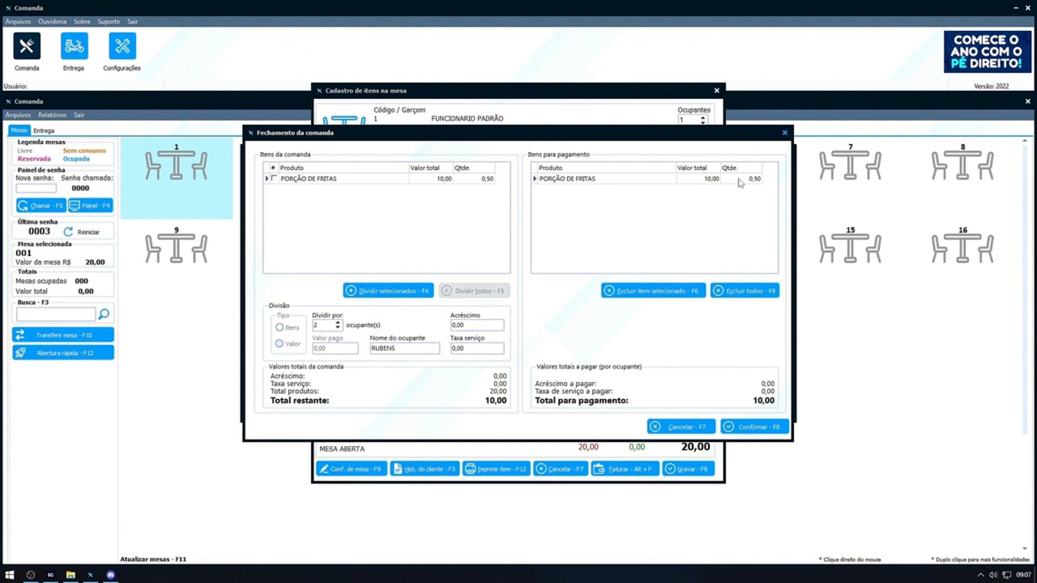
click(754, 428)
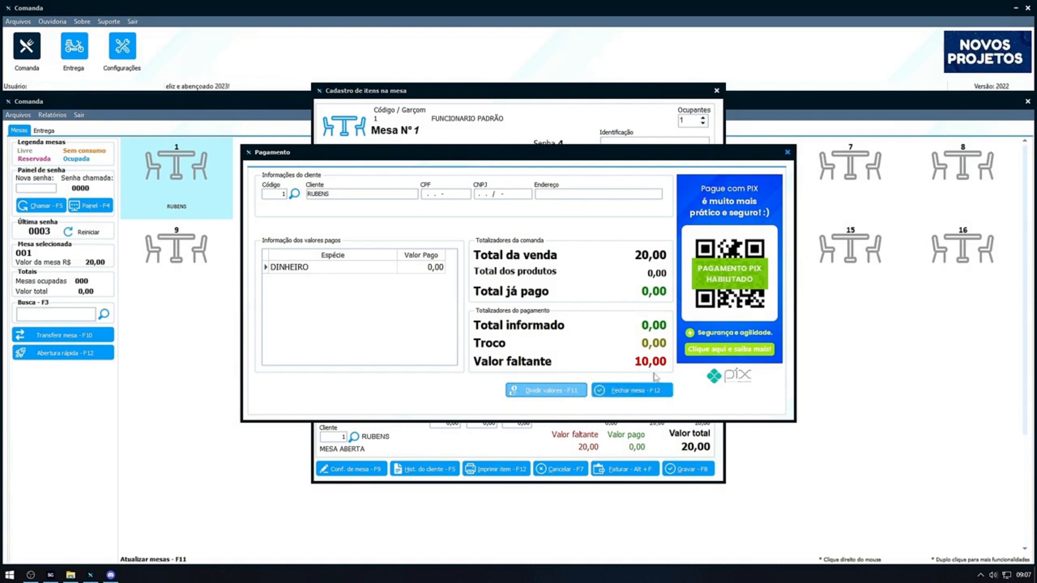
Enter the first occupant's share of 10,00 in DINHEIRO and finalize that payment.
click(436, 268)
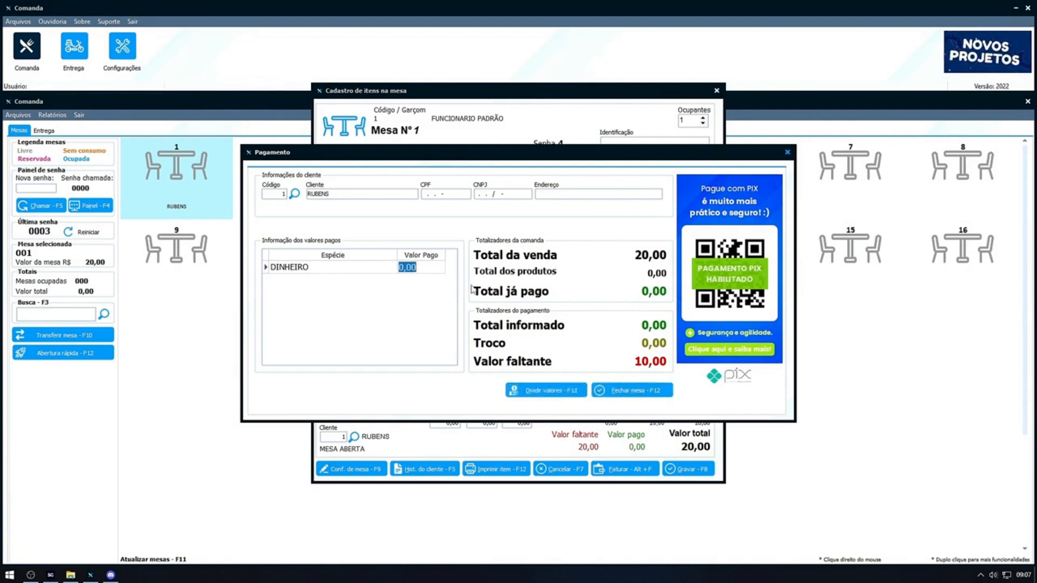
key(Return)
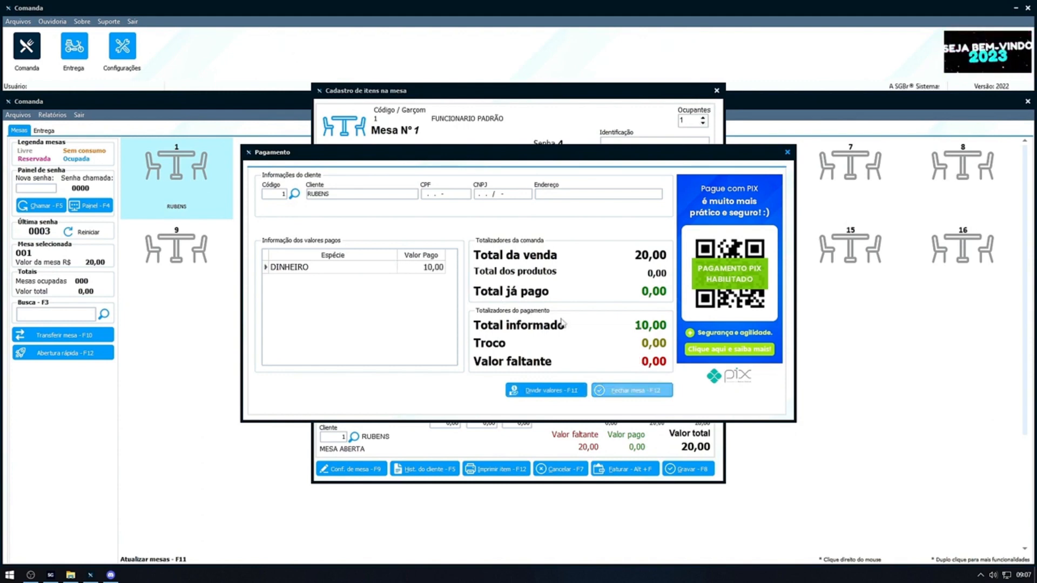
click(633, 393)
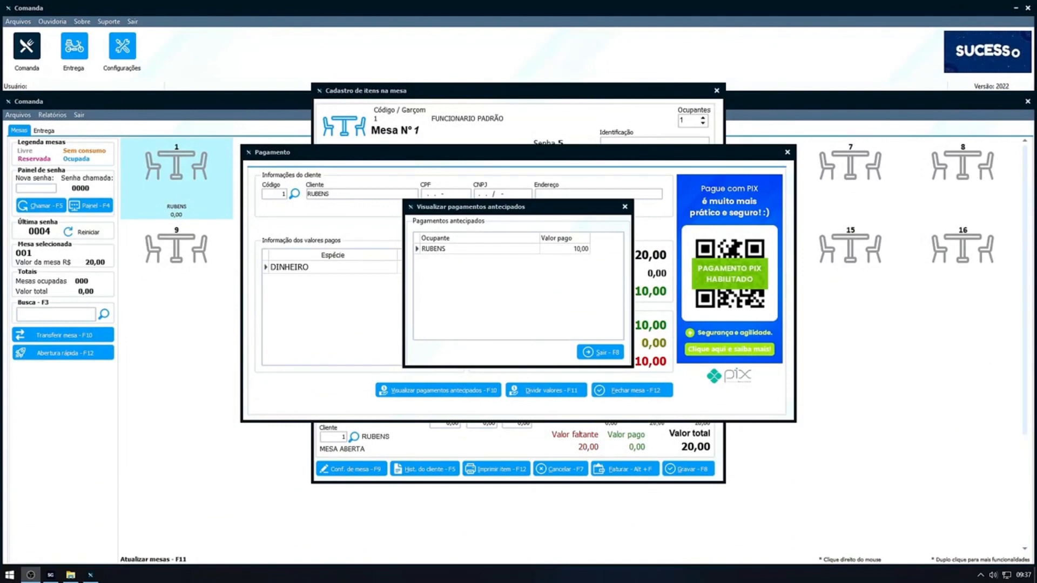
Close the advance payments list and enter 10,00 in DINHEIRO for the remaining balance.
click(603, 352)
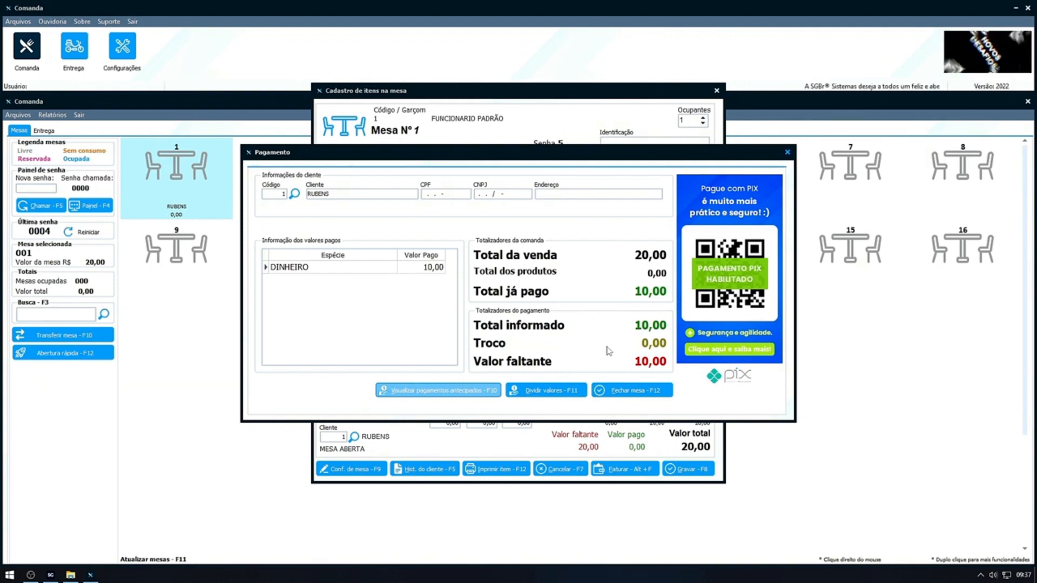
click(435, 269)
key(Return)
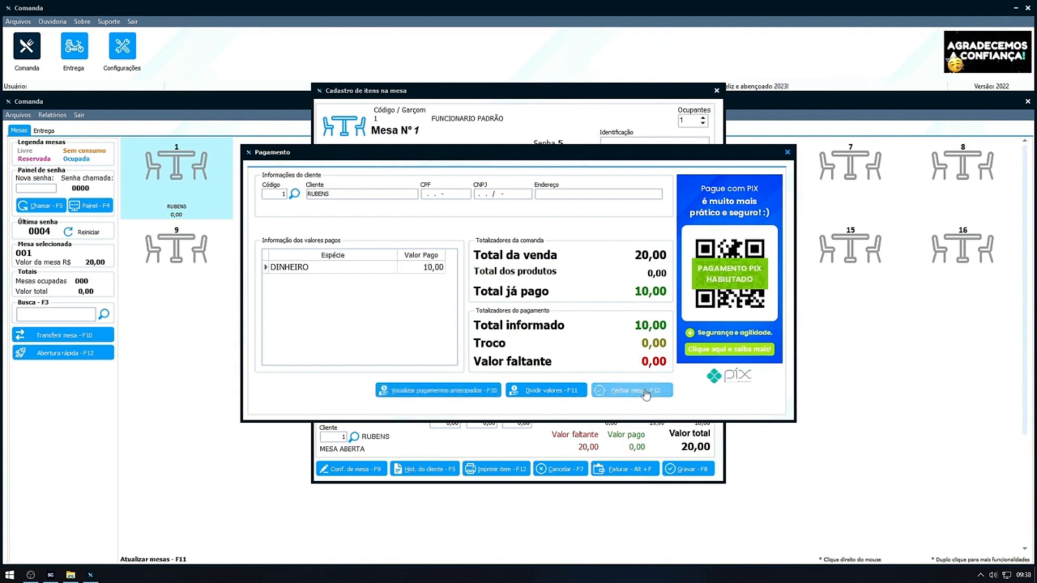
Close table 1 with the full payment entered.
click(628, 390)
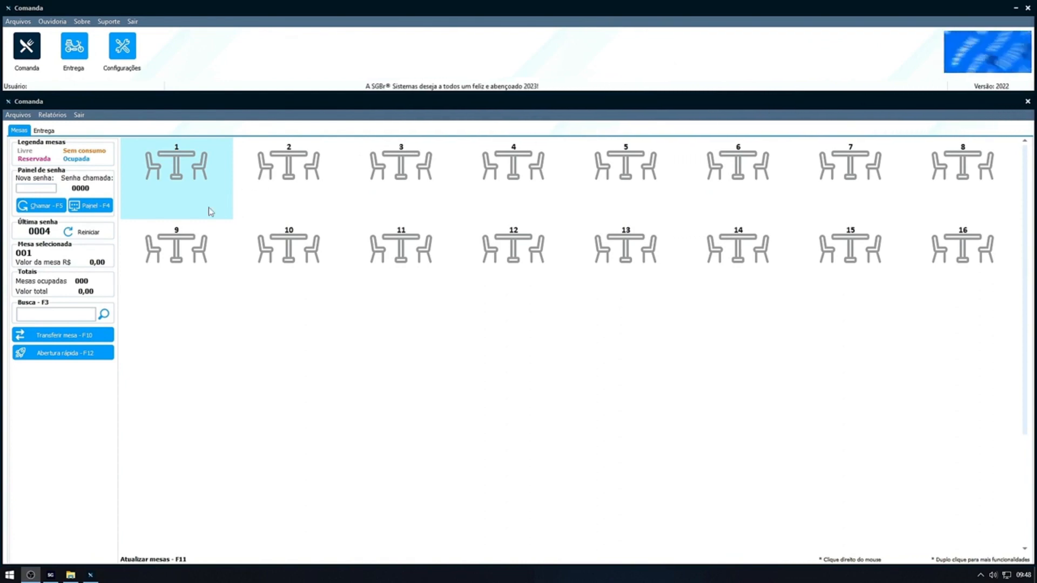
Open table 1's order and bring up the division of values for its payment.
click(145, 217)
double_click(168, 204)
key(Return)
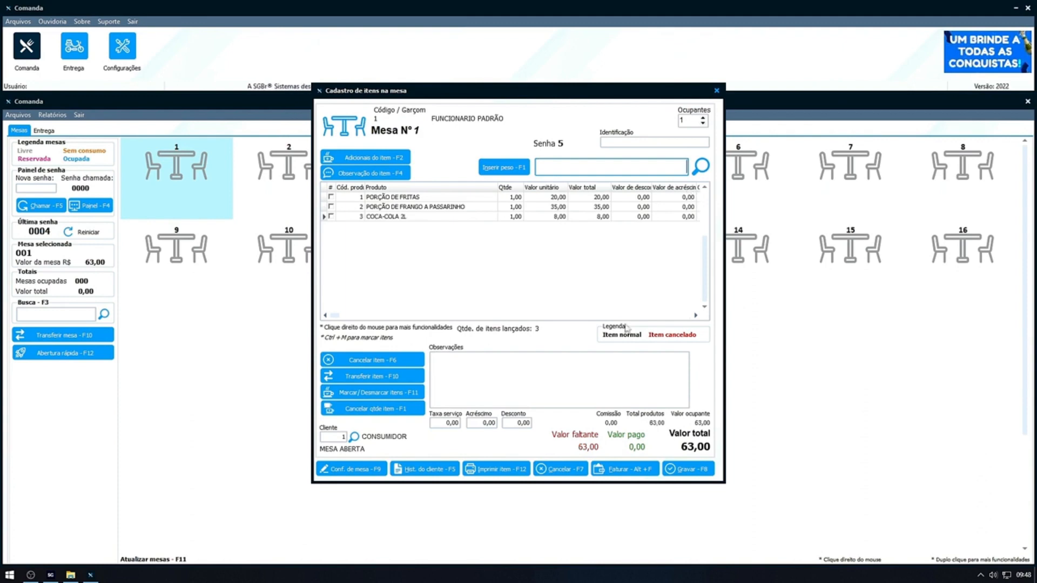
click(632, 470)
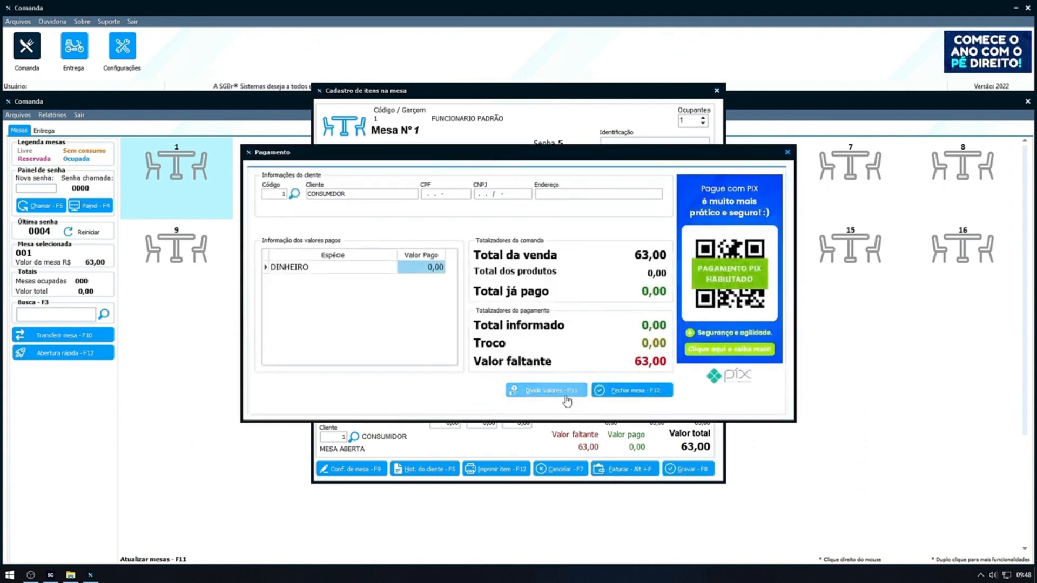
click(567, 398)
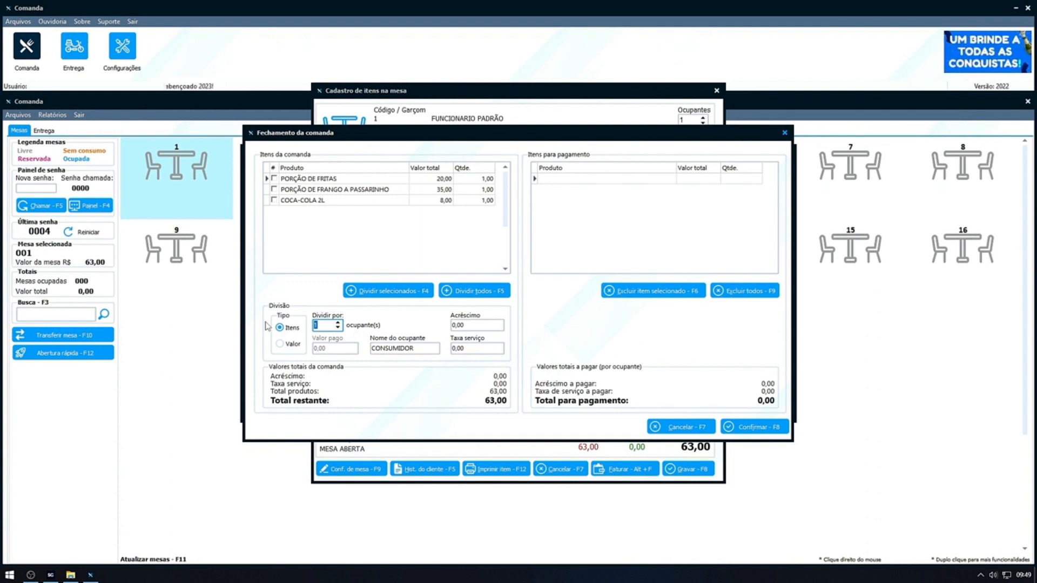
Set the division by items to 3 occupants and try dividing only the selected item PORÇÃO DE FRITAS.
key(Tab)
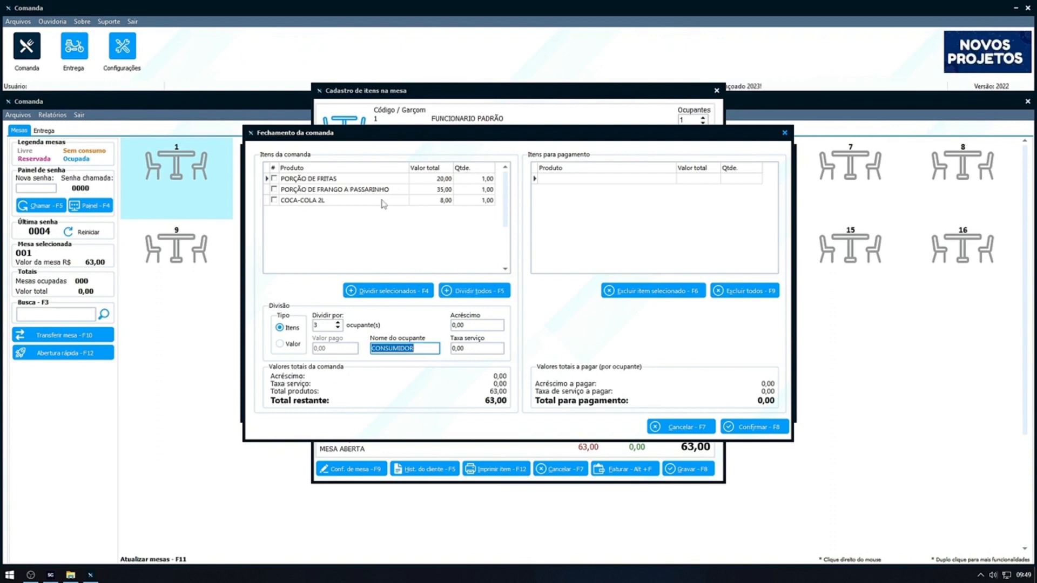
click(315, 180)
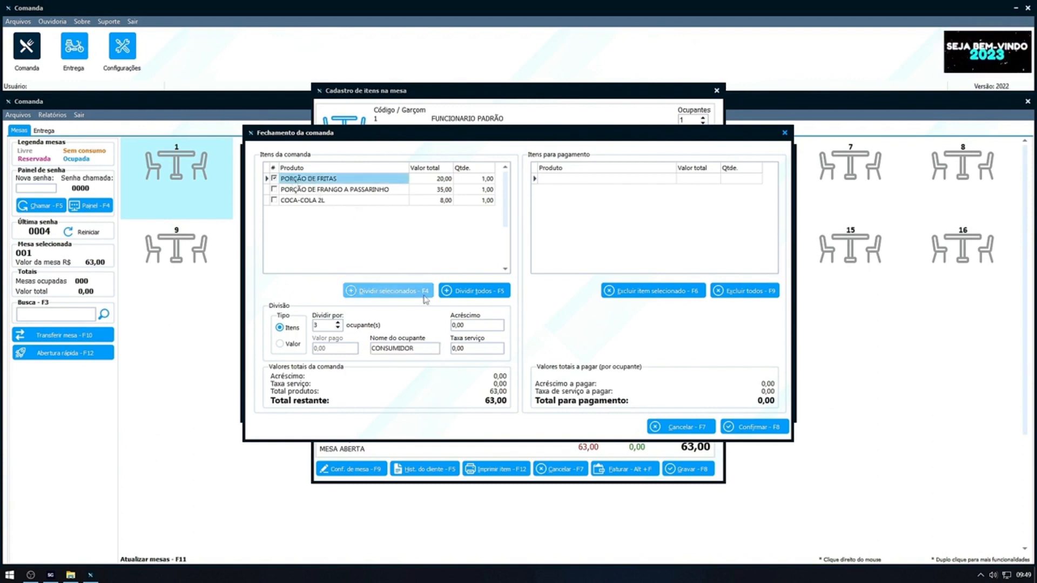
click(393, 286)
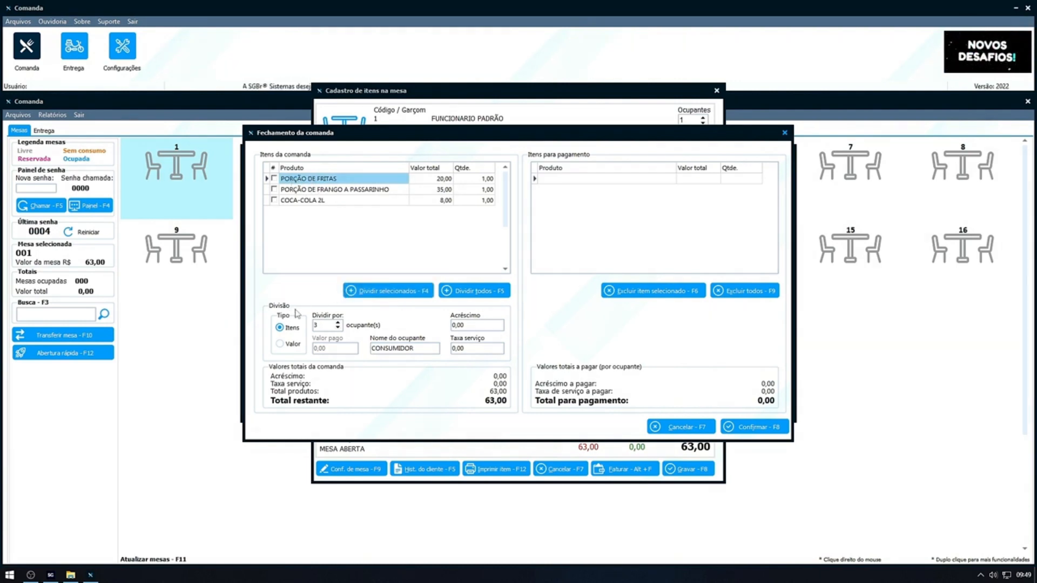
Switch the division type to Valor and set the amount paid to 10,00.
click(279, 344)
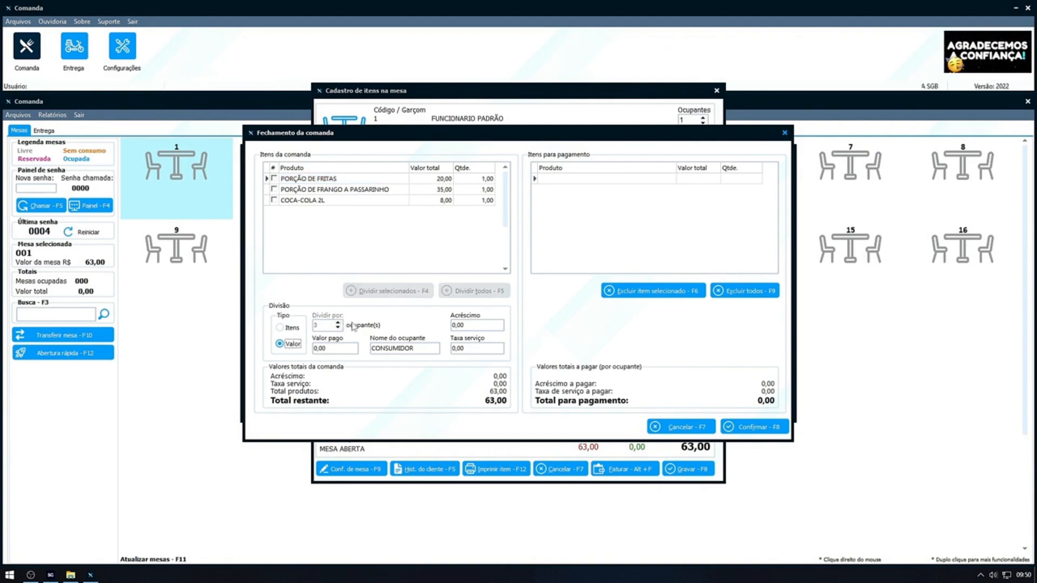
click(332, 350)
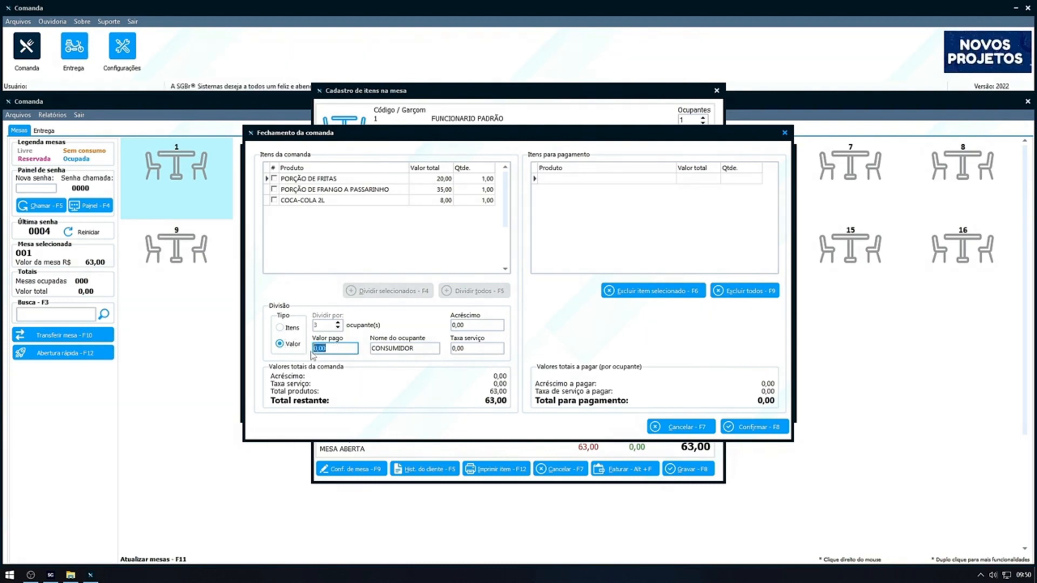
text(1)
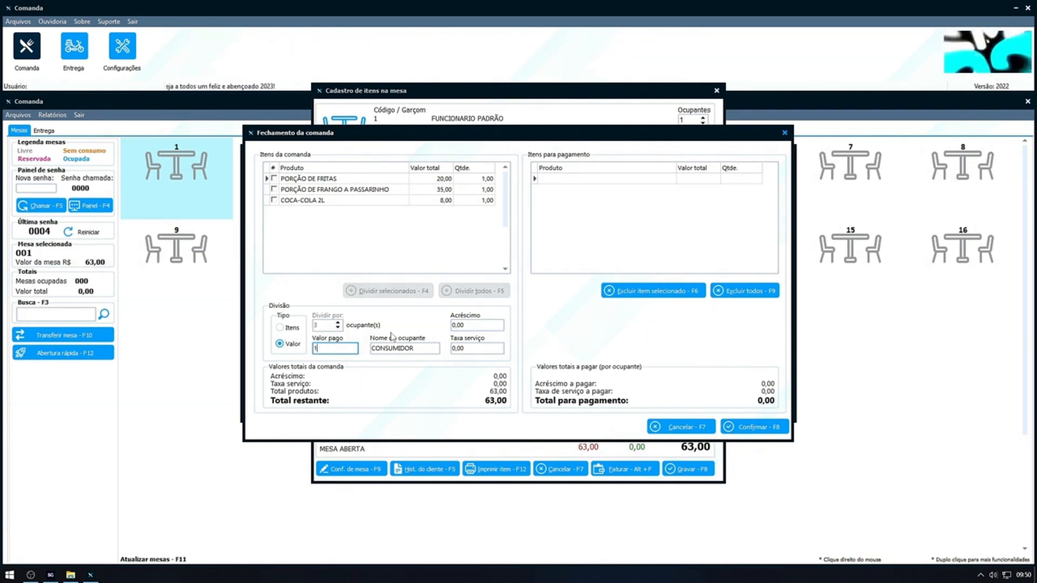
text(0)
key(Tab)
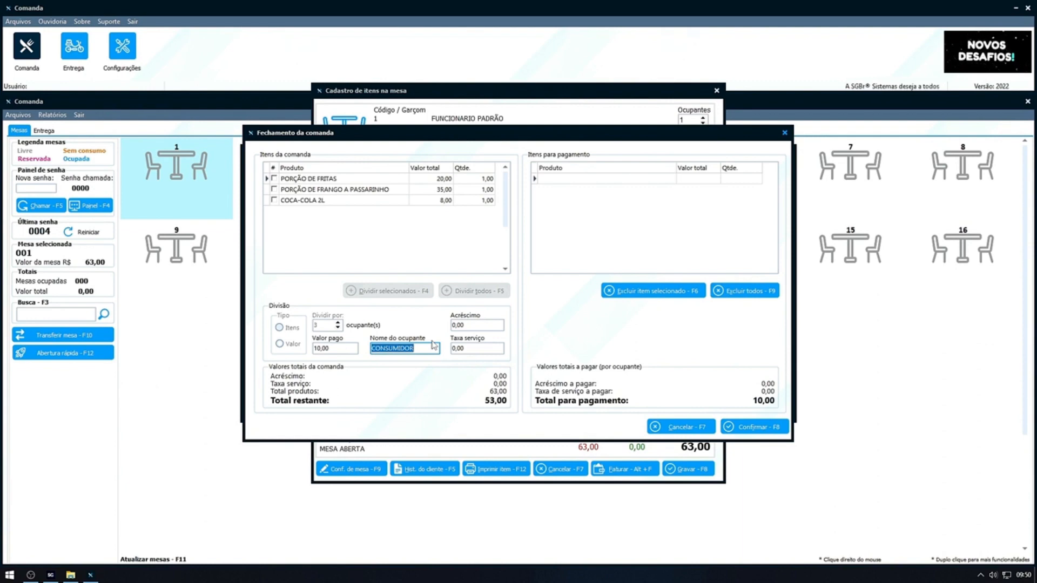
Change the amount paid to 8,00 and confirm the division by value.
key(shift+Tab)
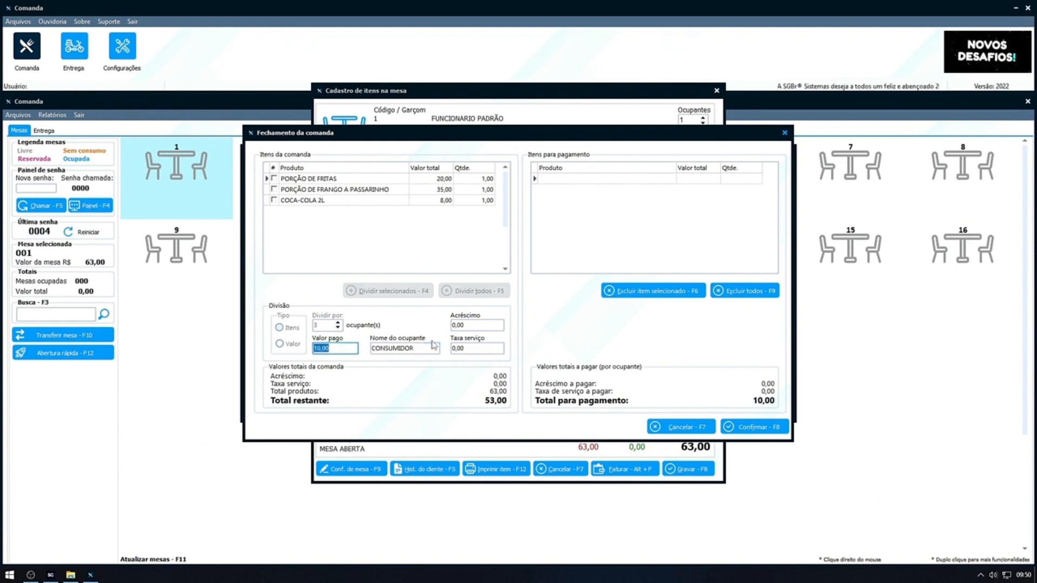
text(8)
key(Tab)
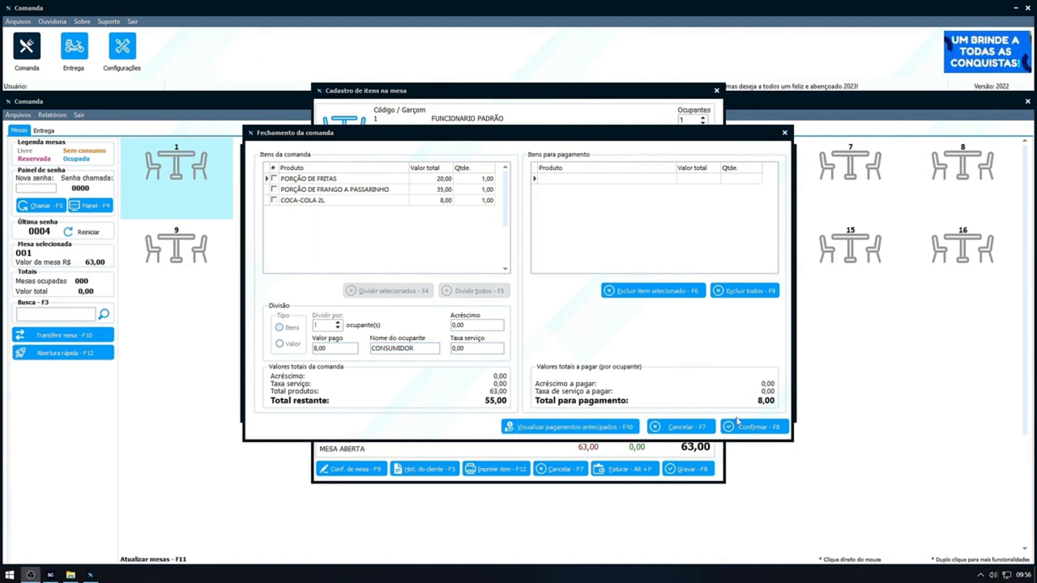
click(751, 427)
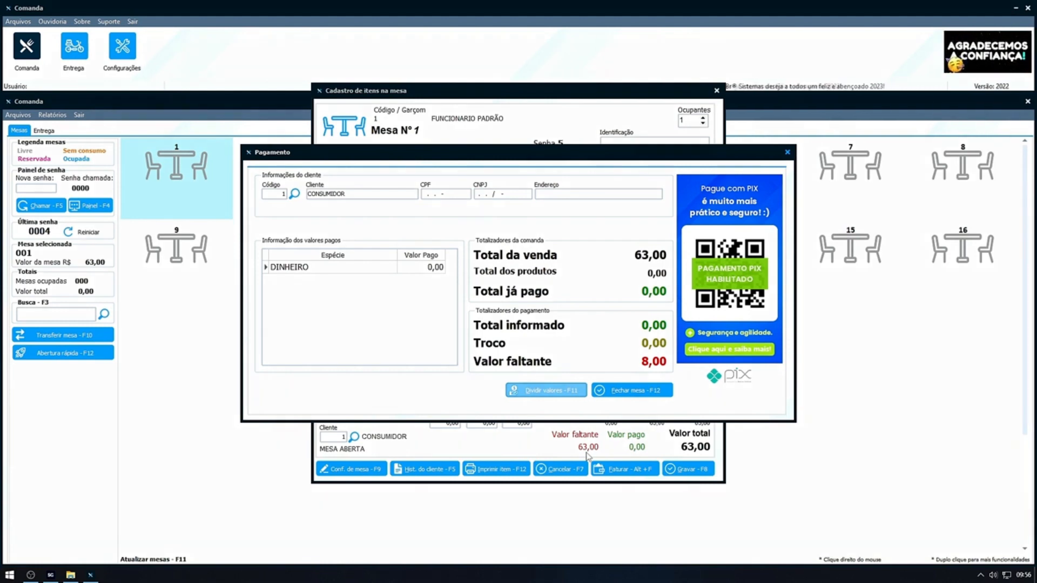
Reopen the payment division and remove all items assigned for payment.
click(563, 396)
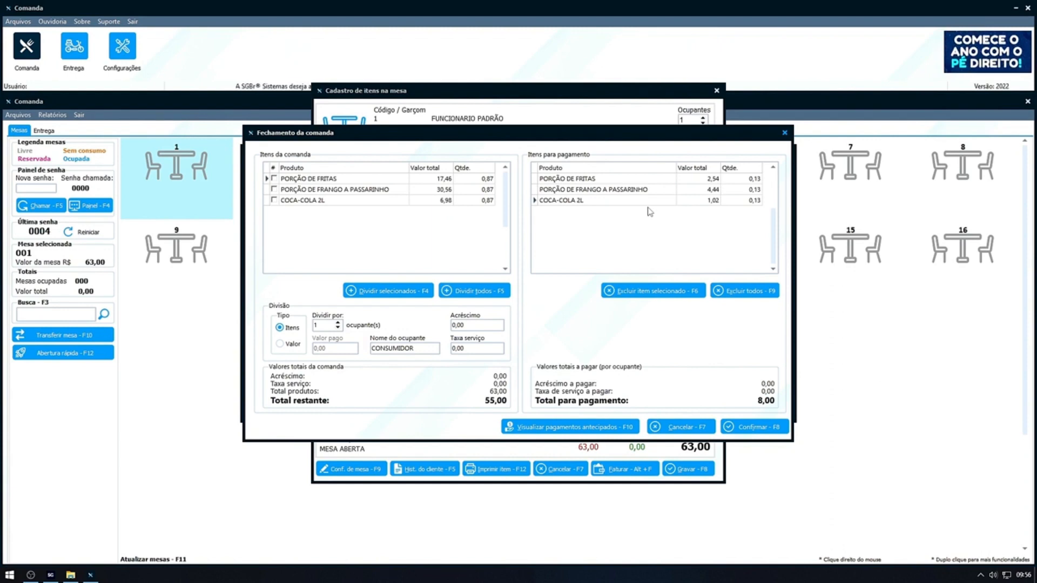
click(732, 181)
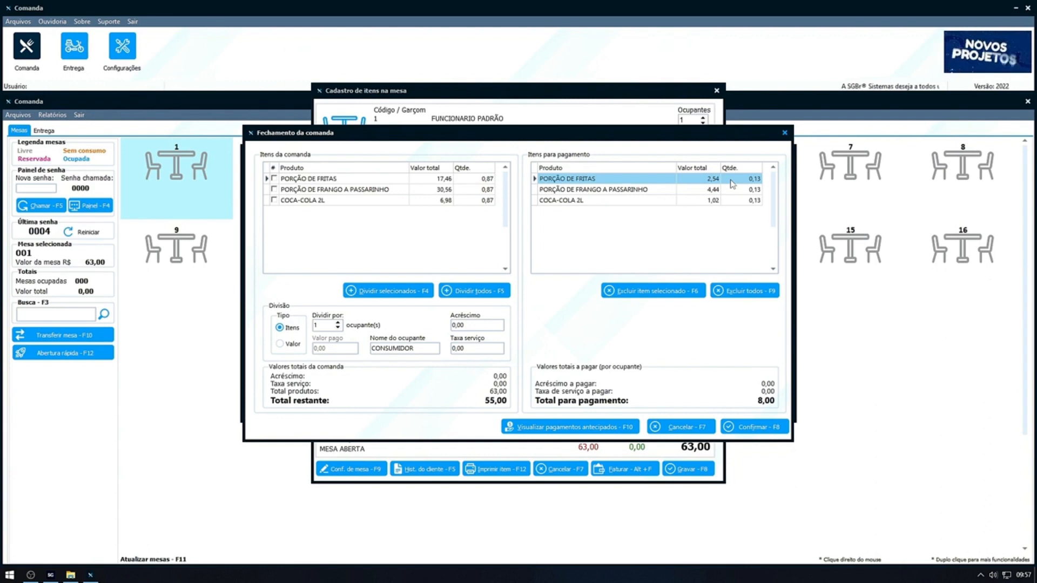
click(744, 291)
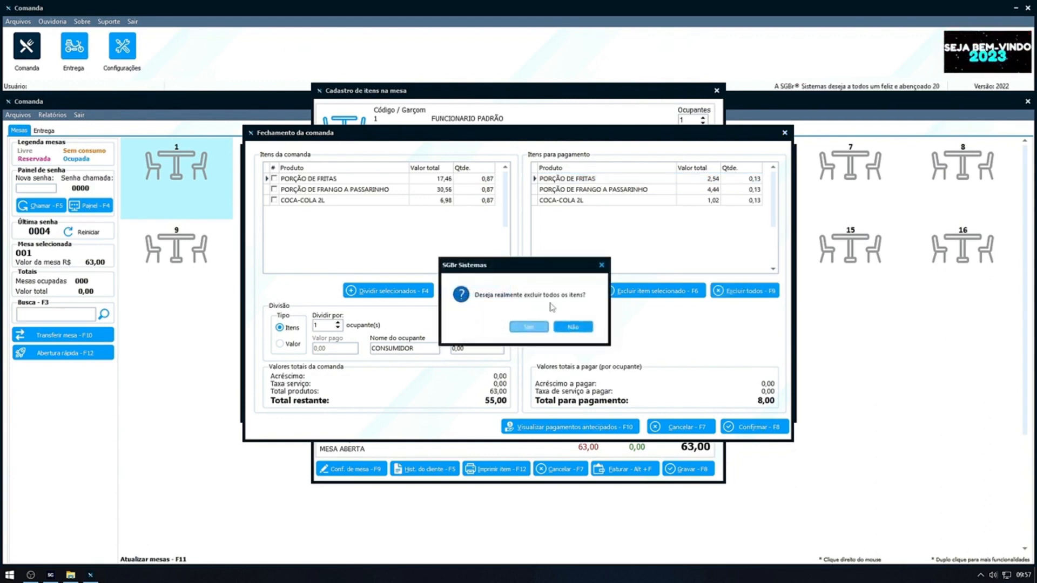
click(527, 327)
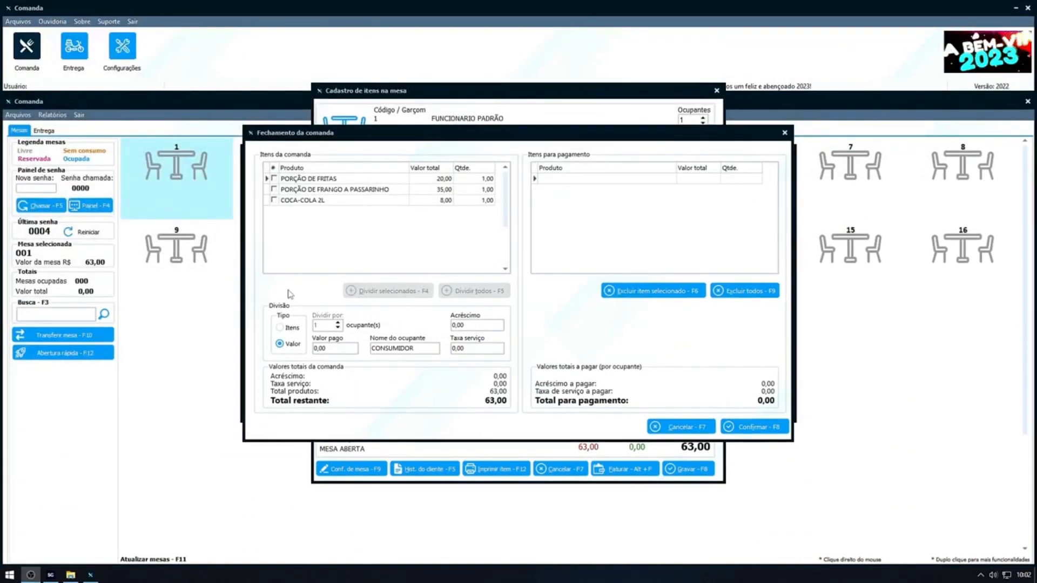
Divide all of the table's products by items among 3 occupants, and cancel that division.
click(356, 348)
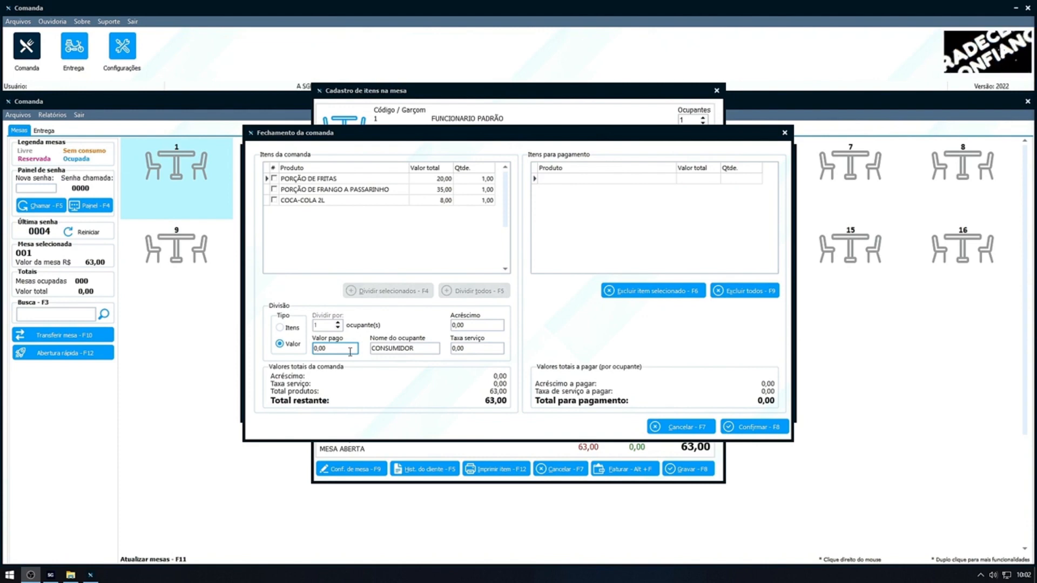
click(289, 325)
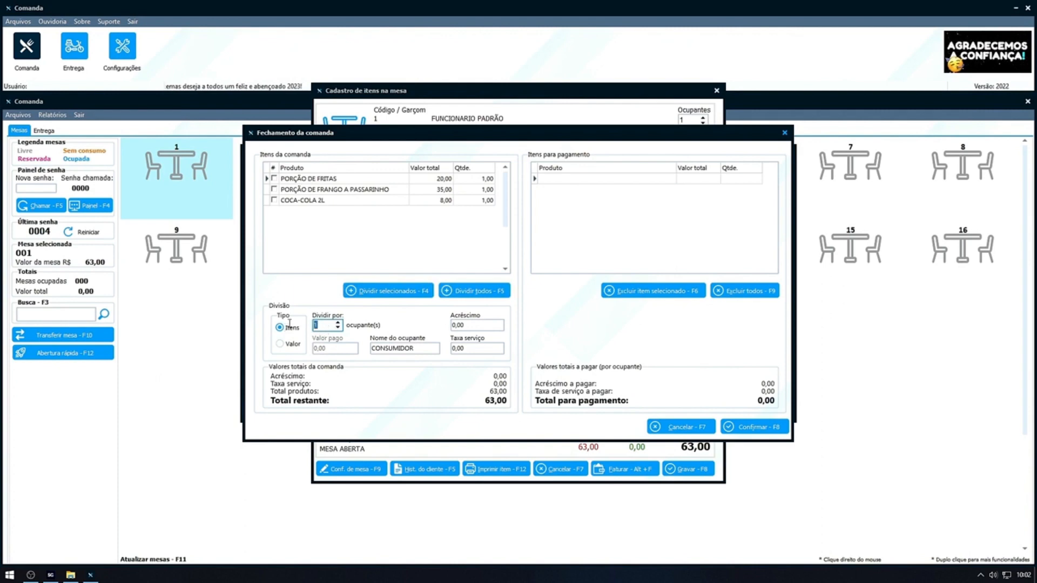
text(3)
key(Tab)
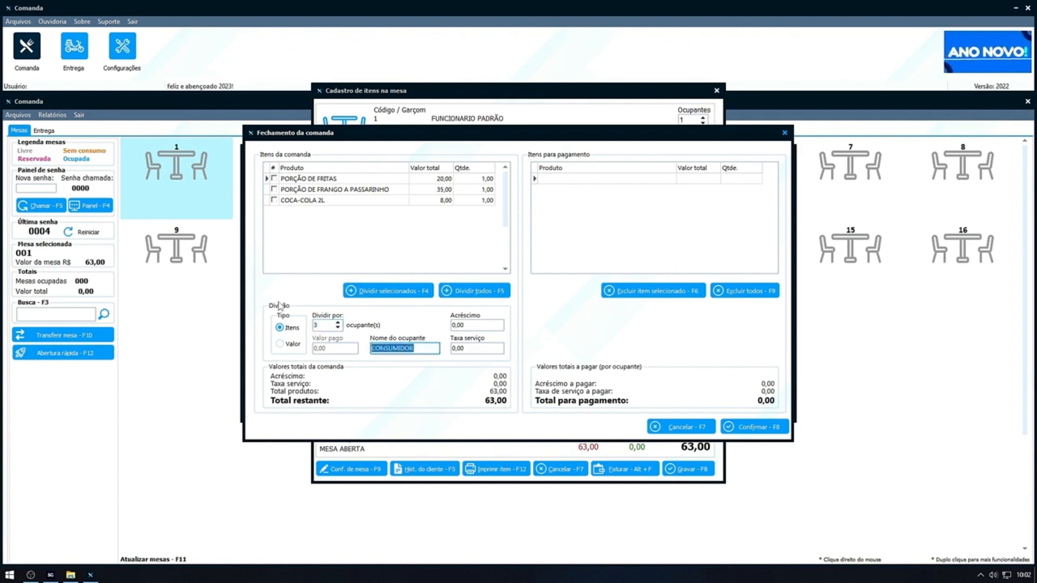
click(493, 296)
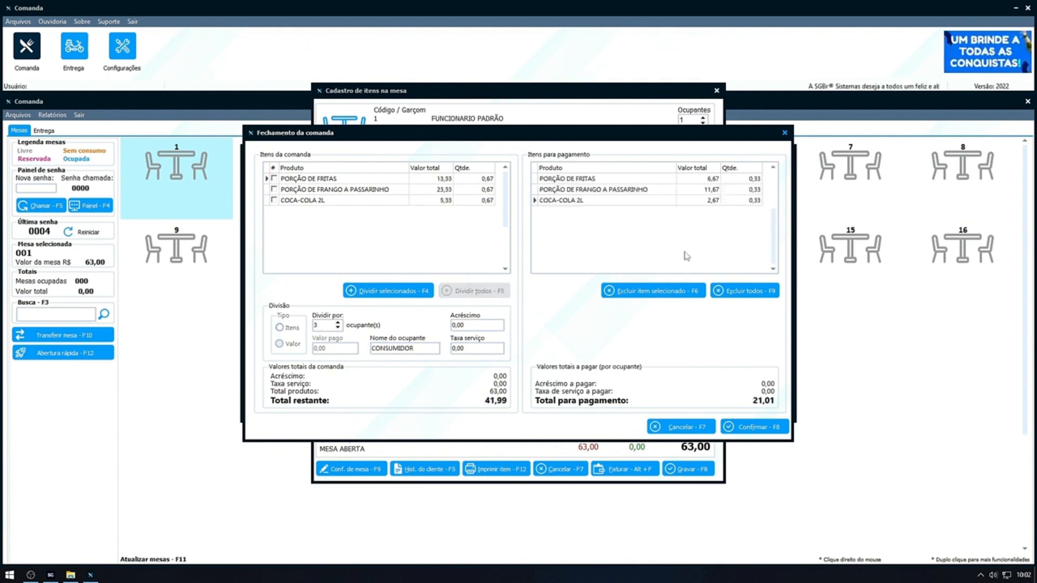
click(746, 190)
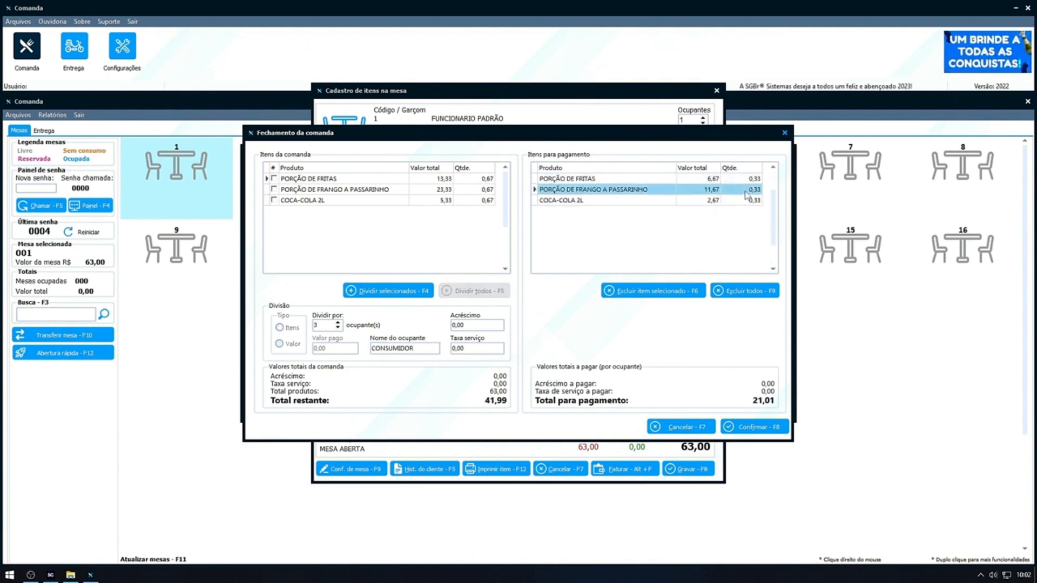
click(746, 181)
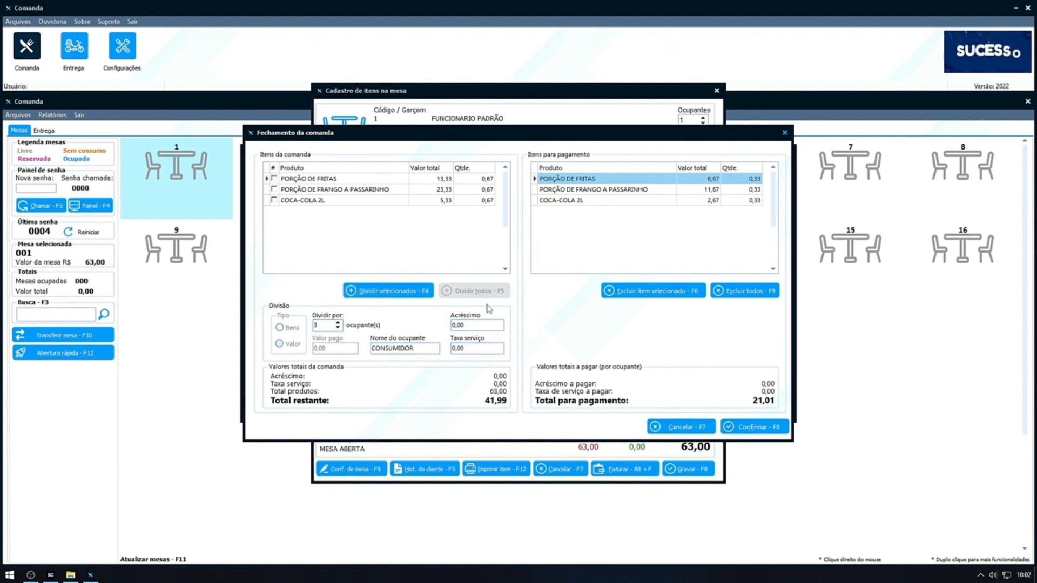
click(683, 425)
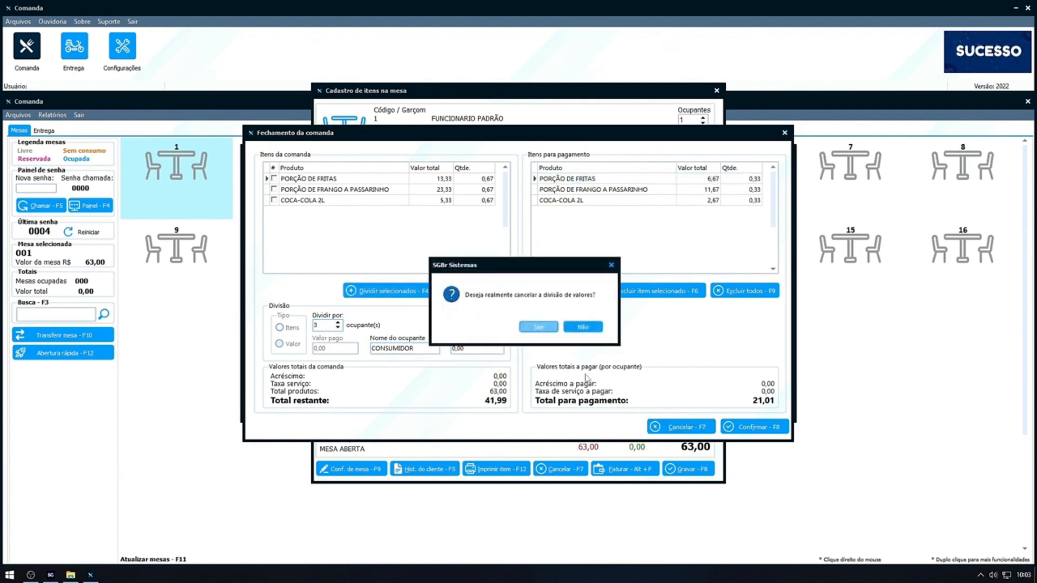
click(546, 327)
Reopen the payment division and start dividing only the selected item PORÇÃO DE FRANGO A PASSARINHO.
click(580, 392)
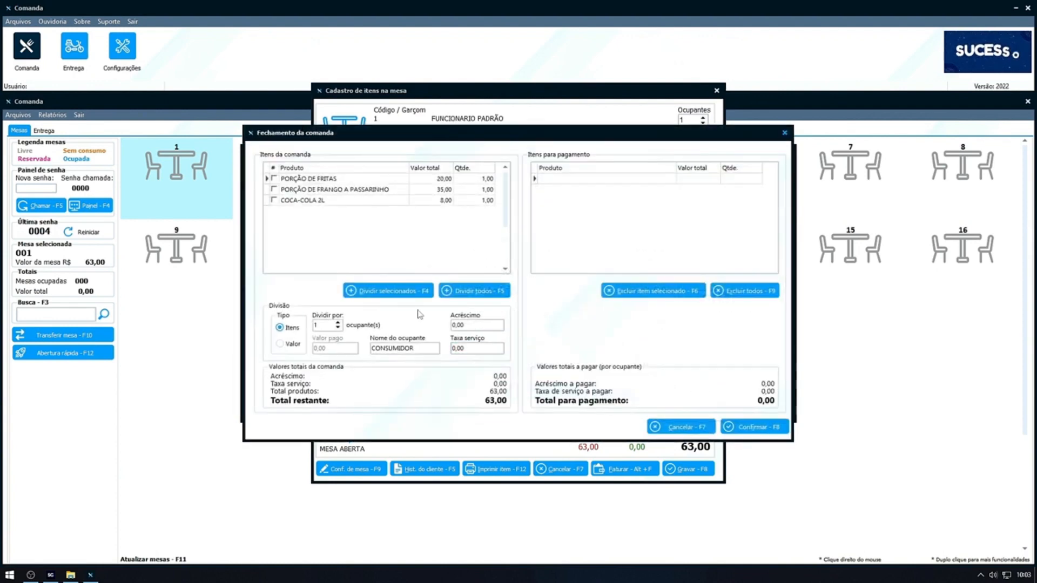
click(333, 179)
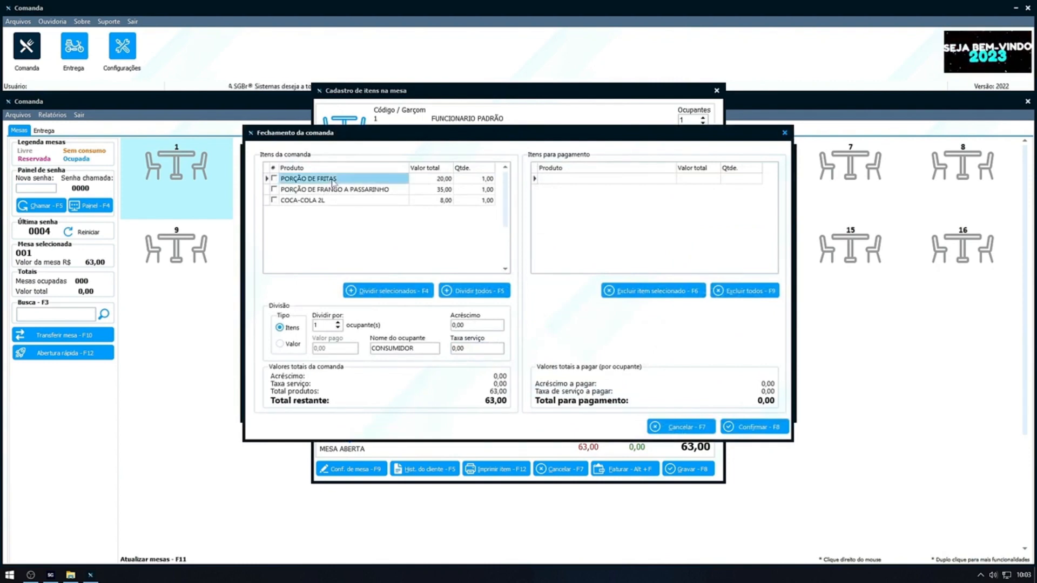
key(Down)
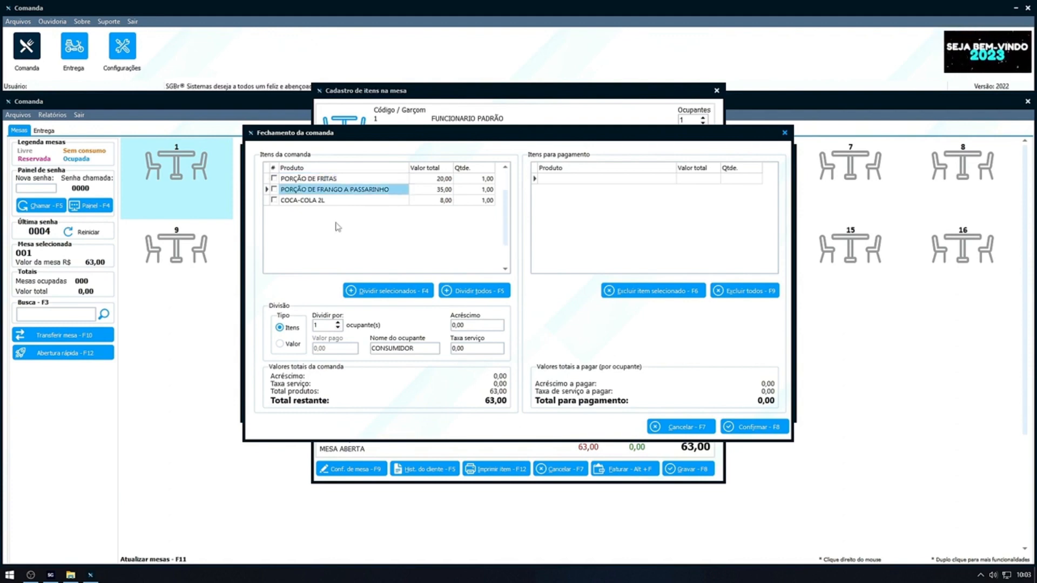
key(space)
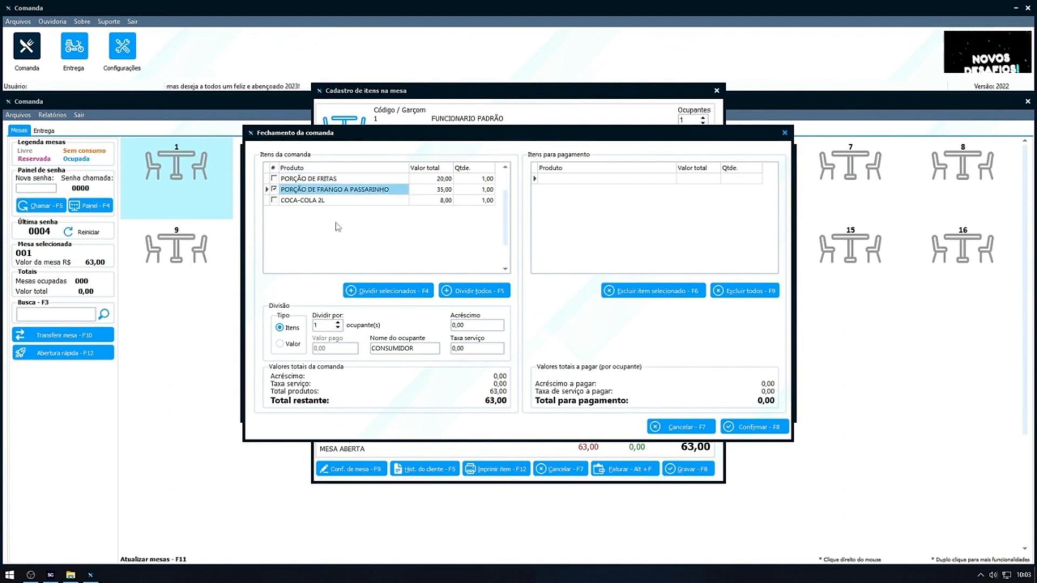
click(366, 294)
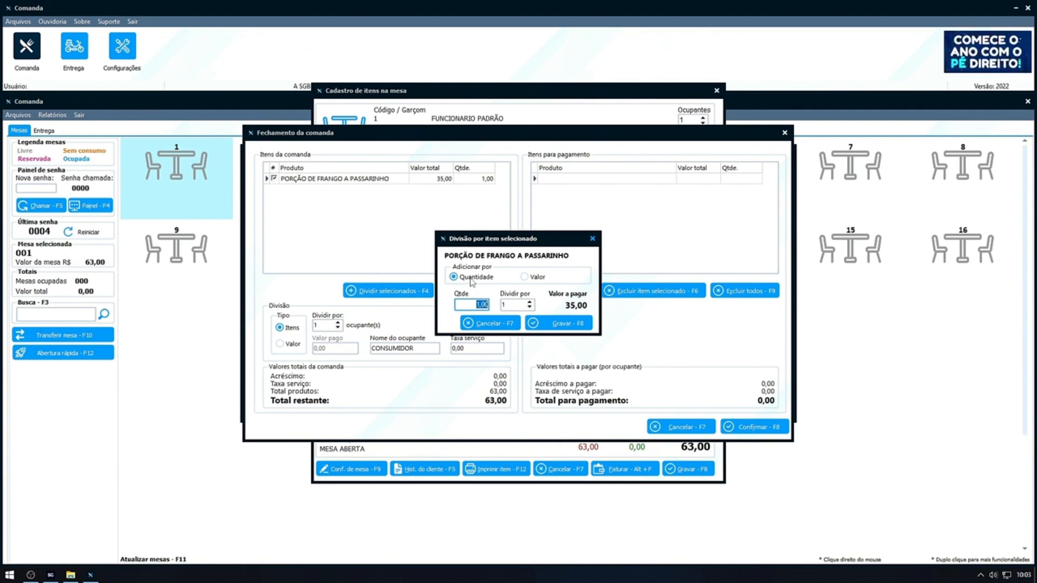
Try a quantity of 2 for PORÇÃO DE FRANGO A PASSARINHO, and set its division to 2.
text(2)
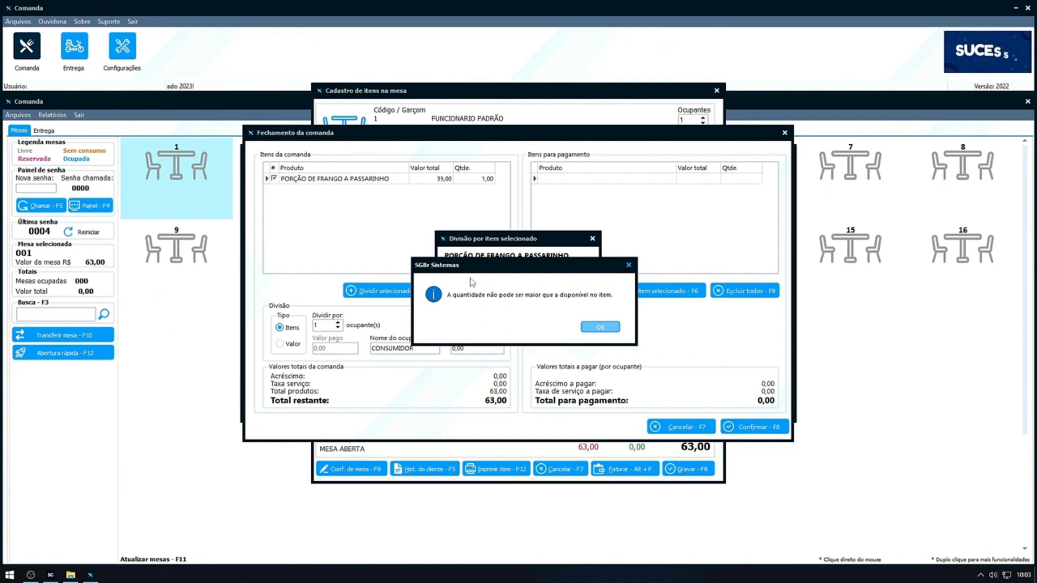
key(Return)
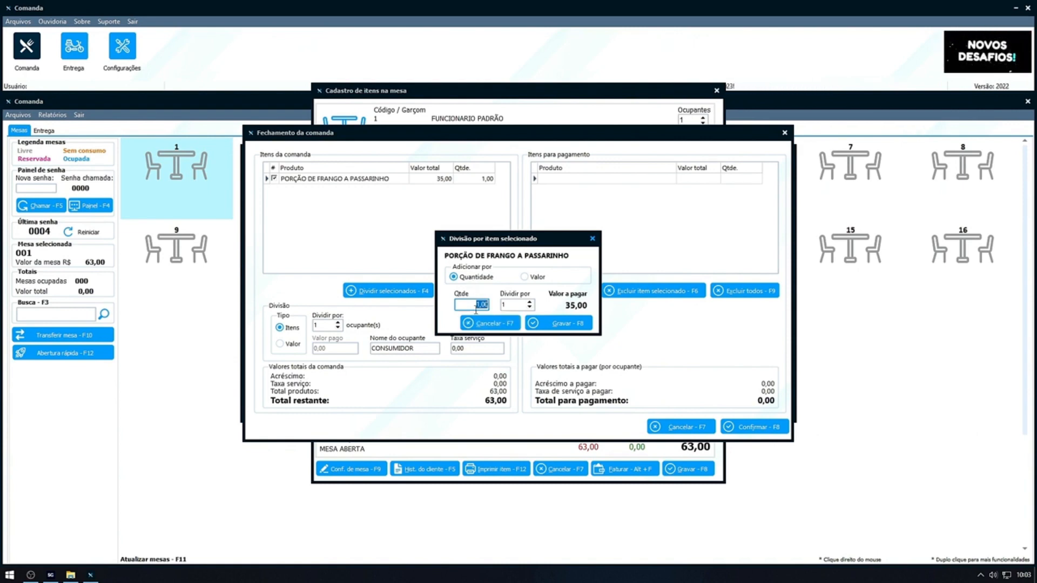
click(502, 305)
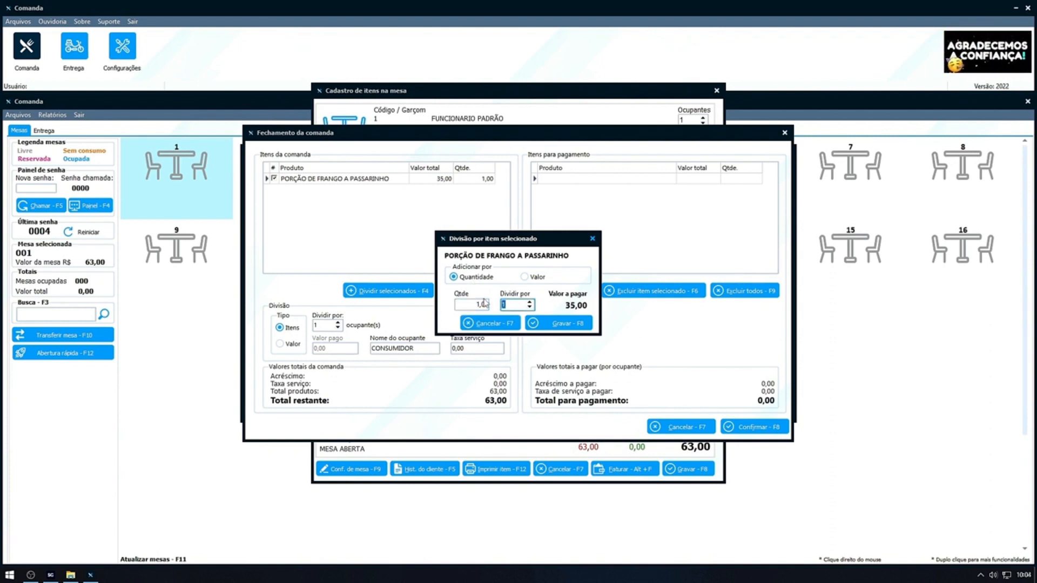
text(2)
key(Tab)
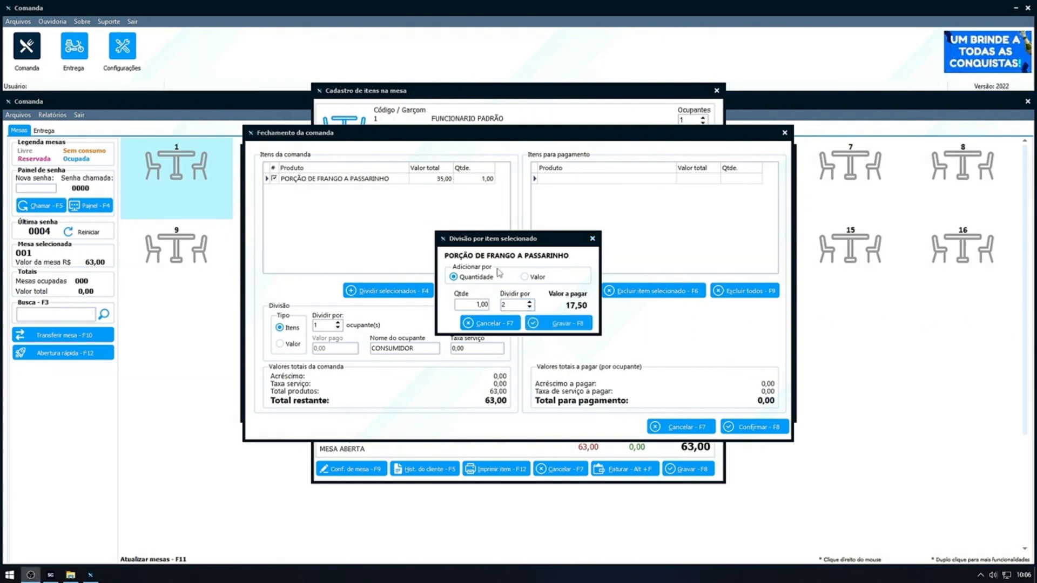
Divide PORÇÃO DE FRANGO A PASSARINHO by value instead, set the amount to be paid to 20, and save the division.
click(525, 277)
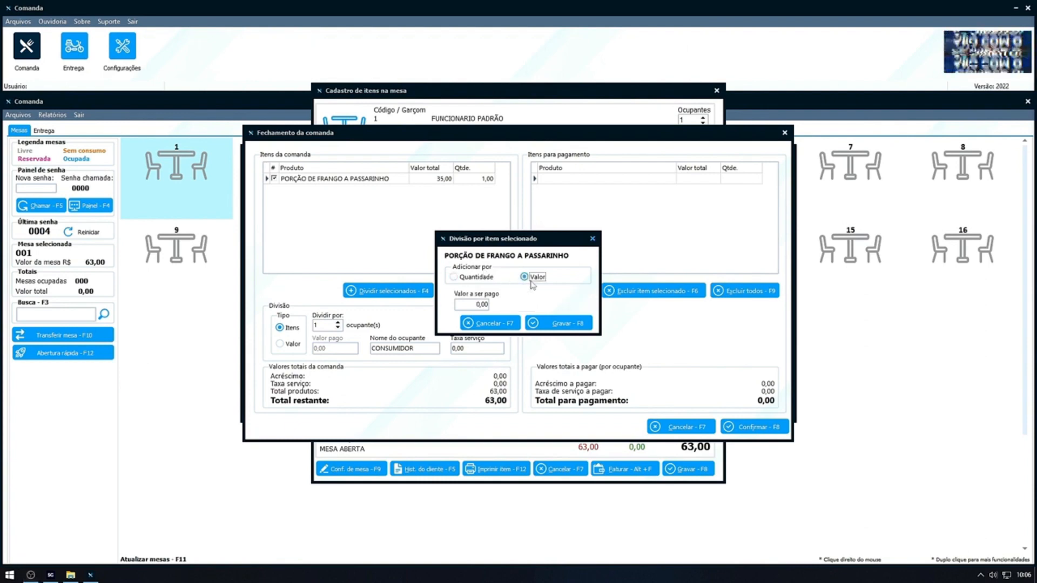
click(478, 304)
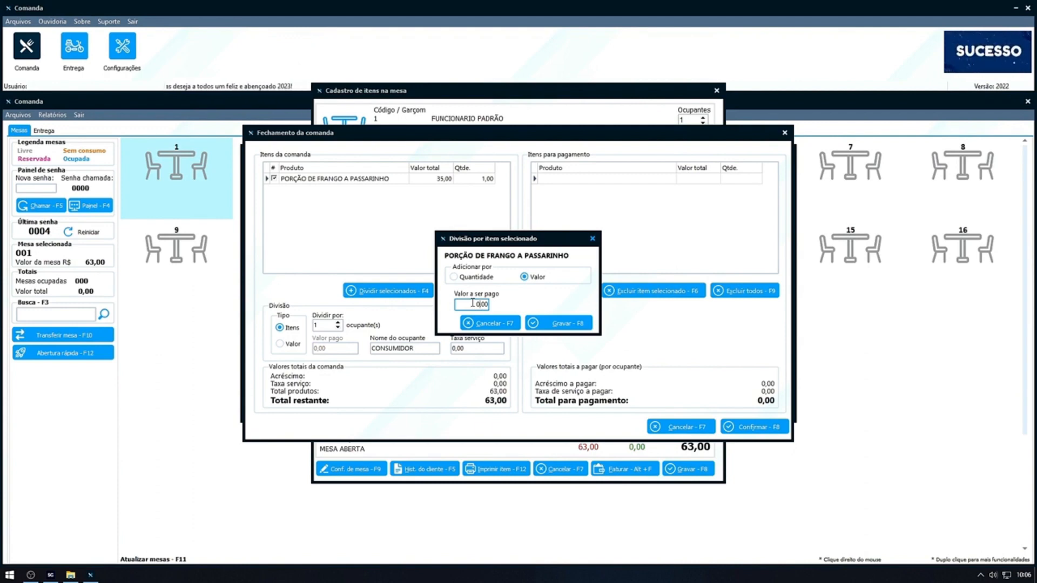
drag(458, 305, 489, 305)
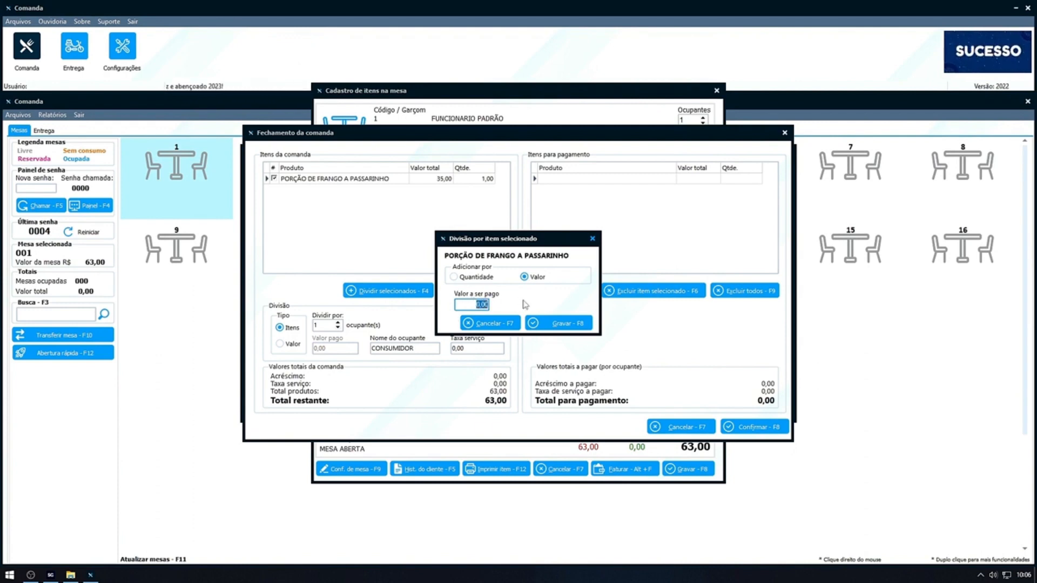
text(20)
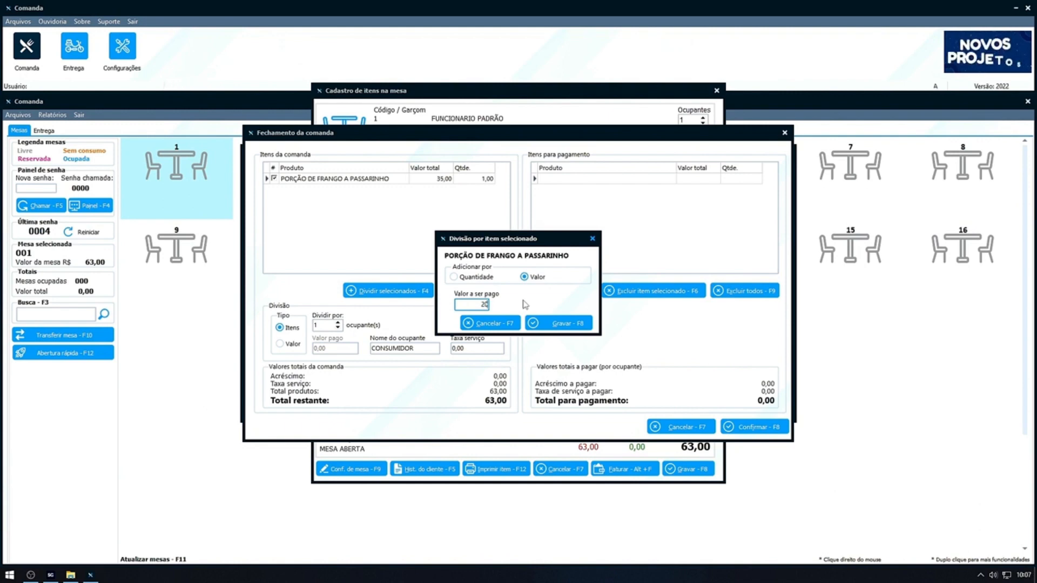
key(F8)
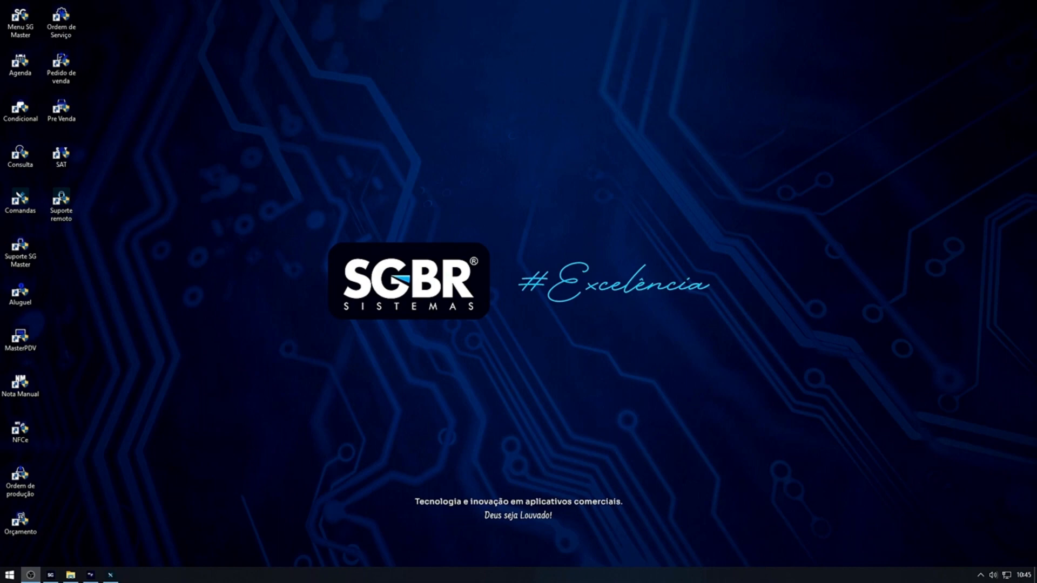
Switch to Venda NFCe and load table 1's whole order into a sale with the code C1, cancelling that sale.
click(110, 575)
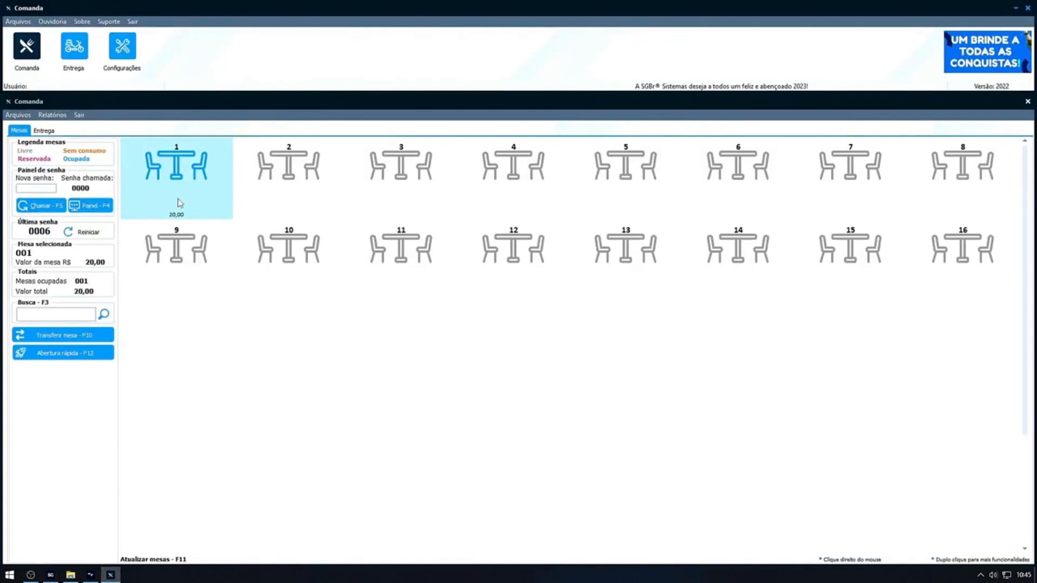
click(93, 576)
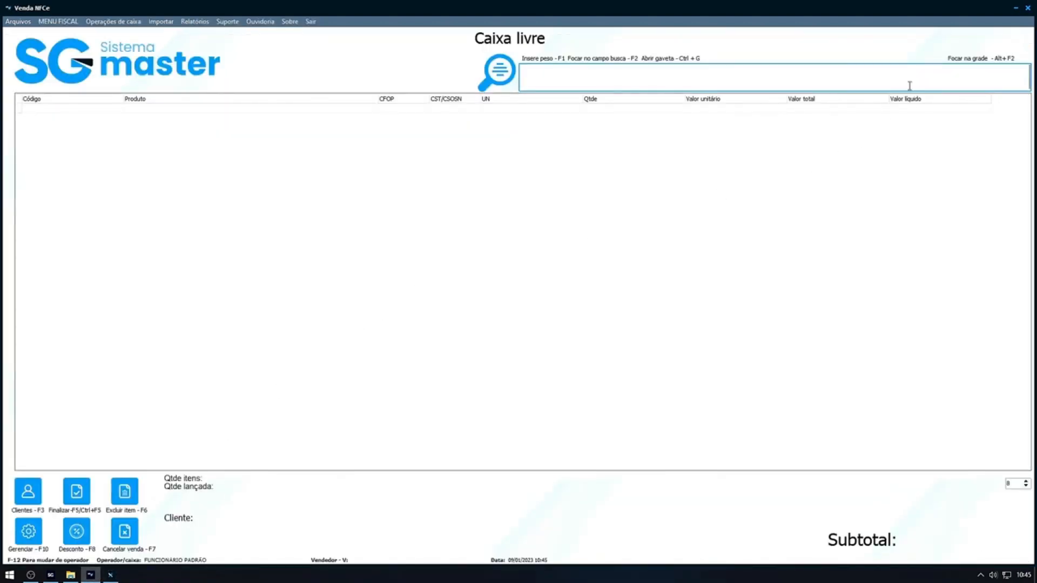
text(C1)
key(Return)
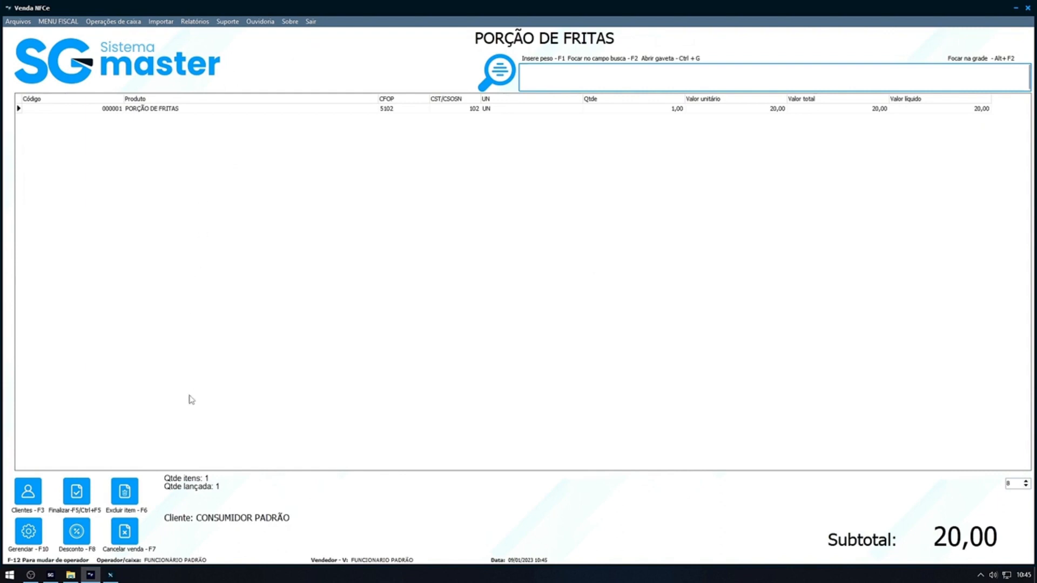
click(136, 529)
click(532, 326)
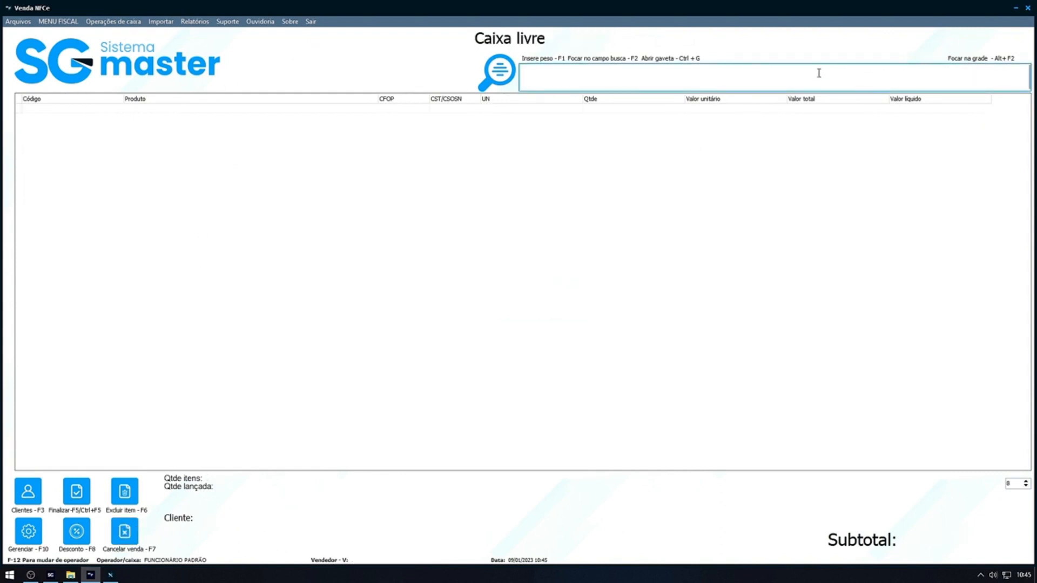
Call up the bill closing and division of table 1 with the code CD1.
text(CD1)
key(Return)
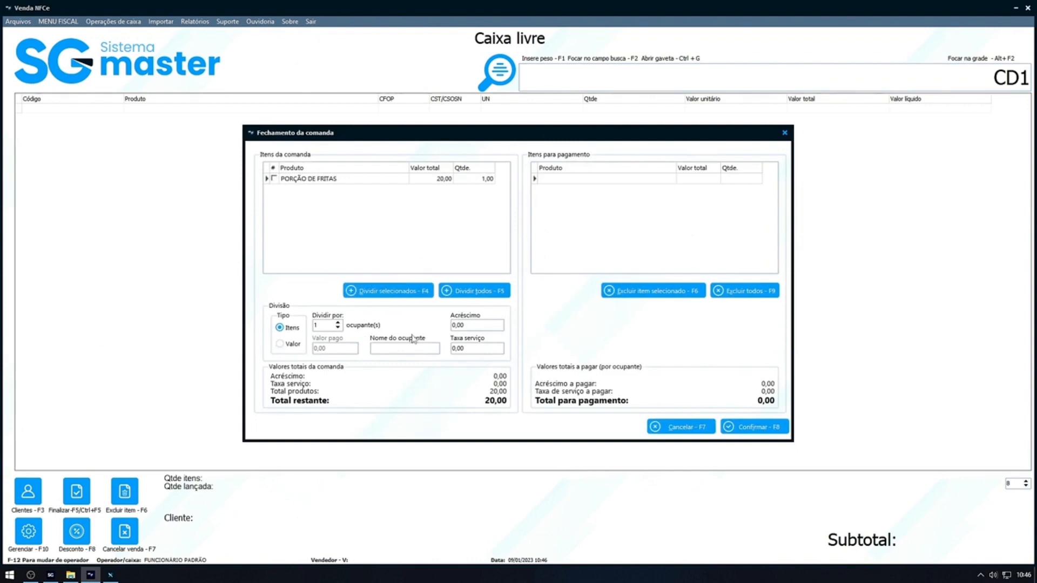
Divide all of table 1's items among 3 occupants and confirm the share for payment.
click(380, 348)
double_click(329, 325)
text(3)
click(478, 291)
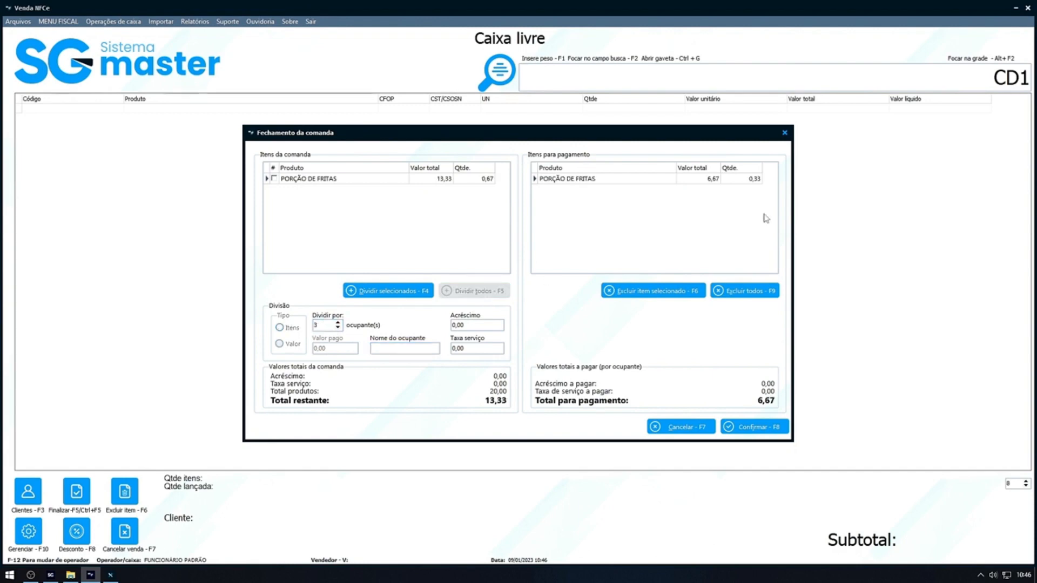
click(766, 432)
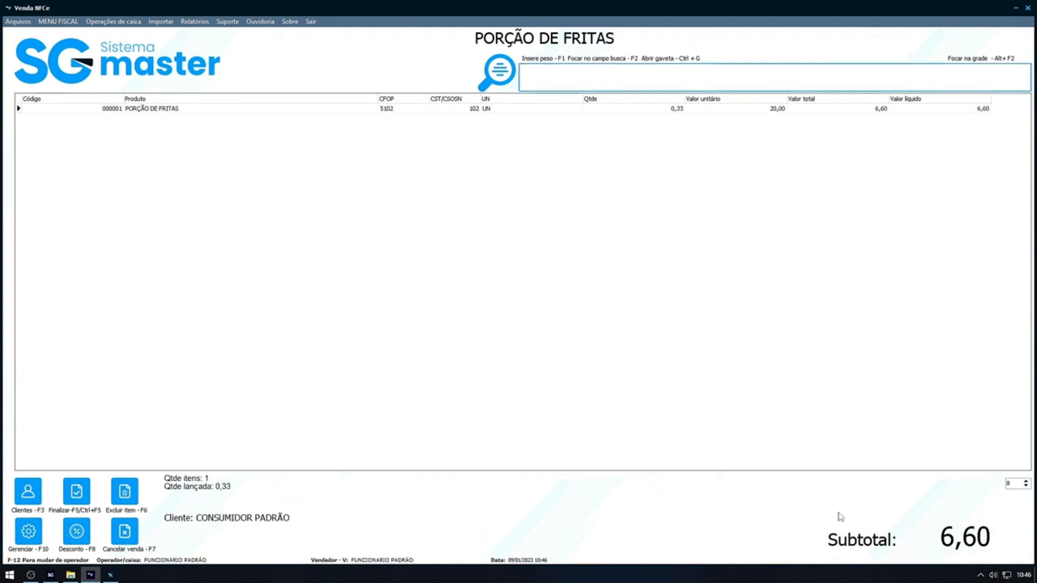
Open the payment form for the divided PORÇÃO DE FRITAS sale, leave it without paying, and cancel the sale.
click(76, 491)
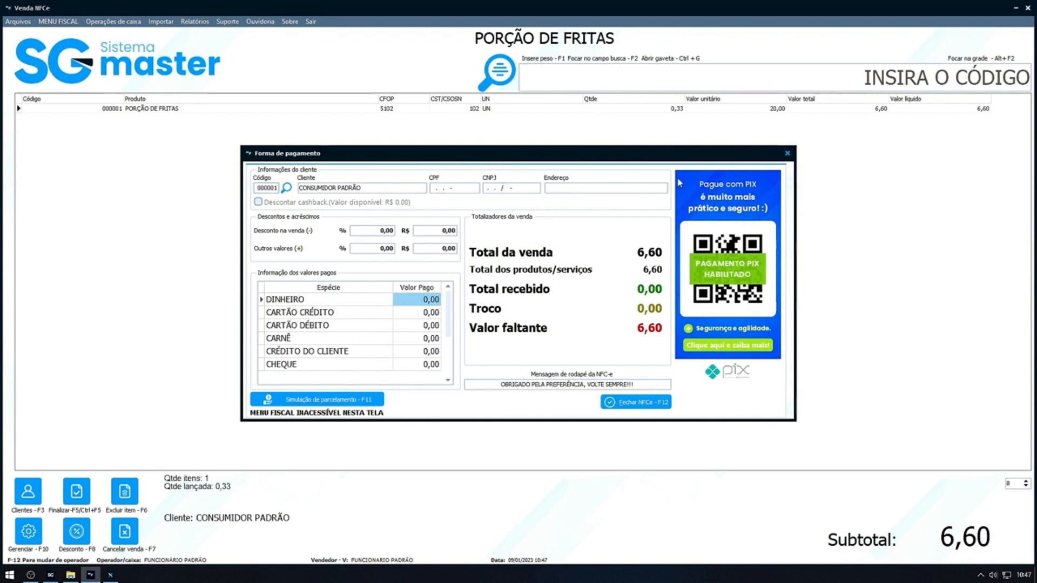
key(Escape)
key(Return)
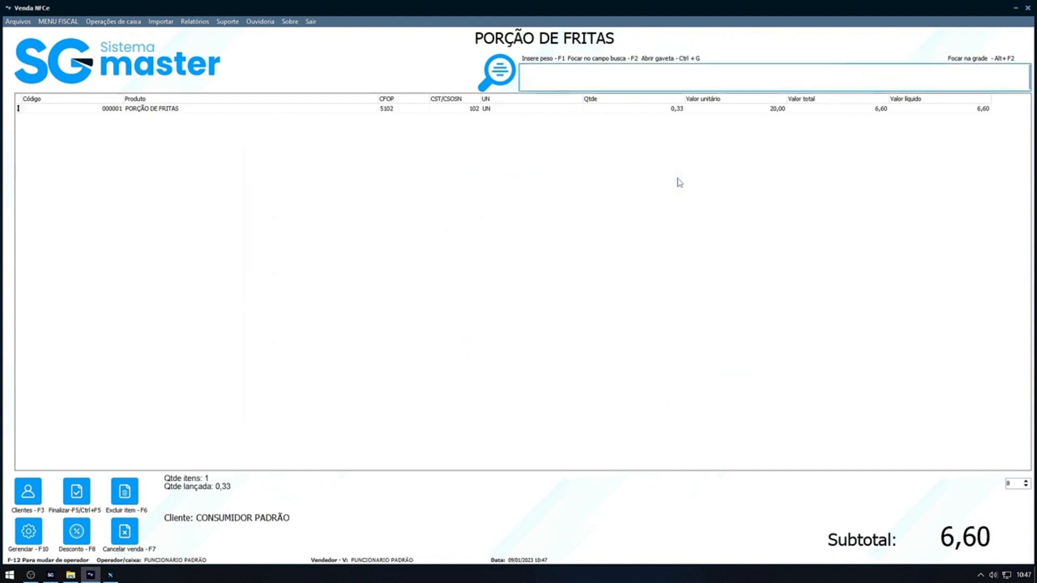
click(119, 552)
click(524, 327)
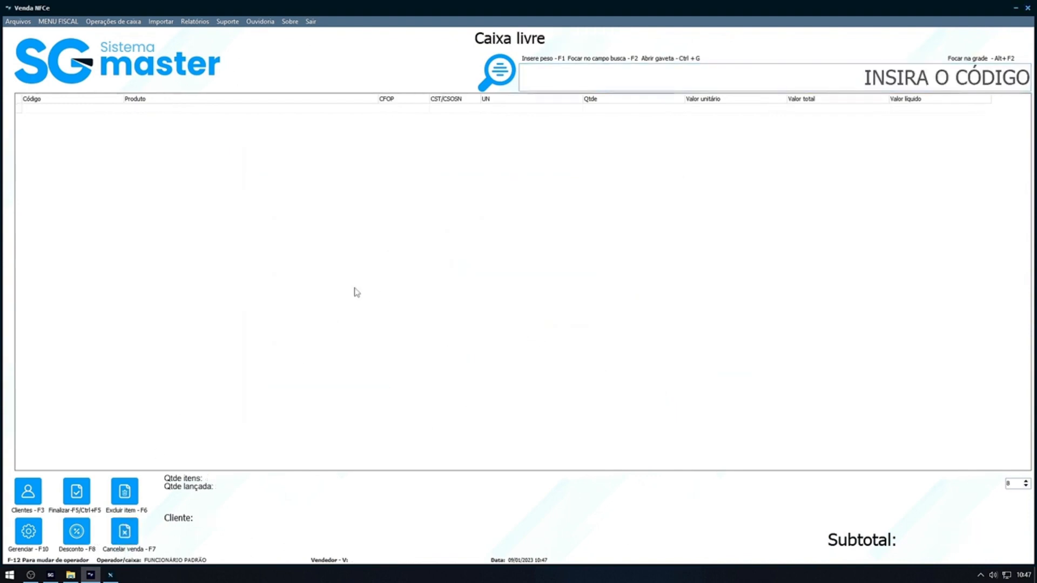
Open the import options for the sale.
click(159, 22)
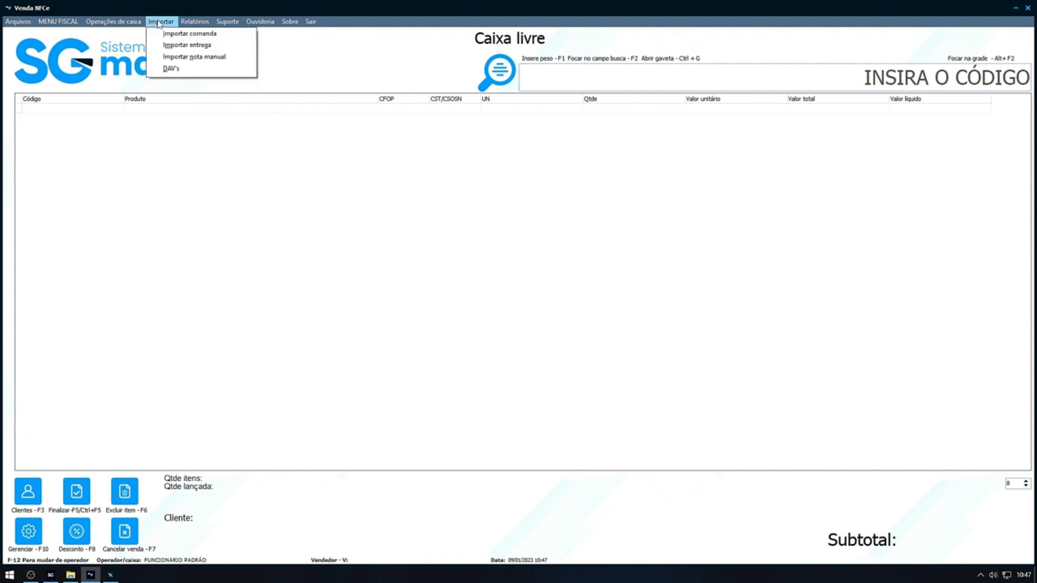